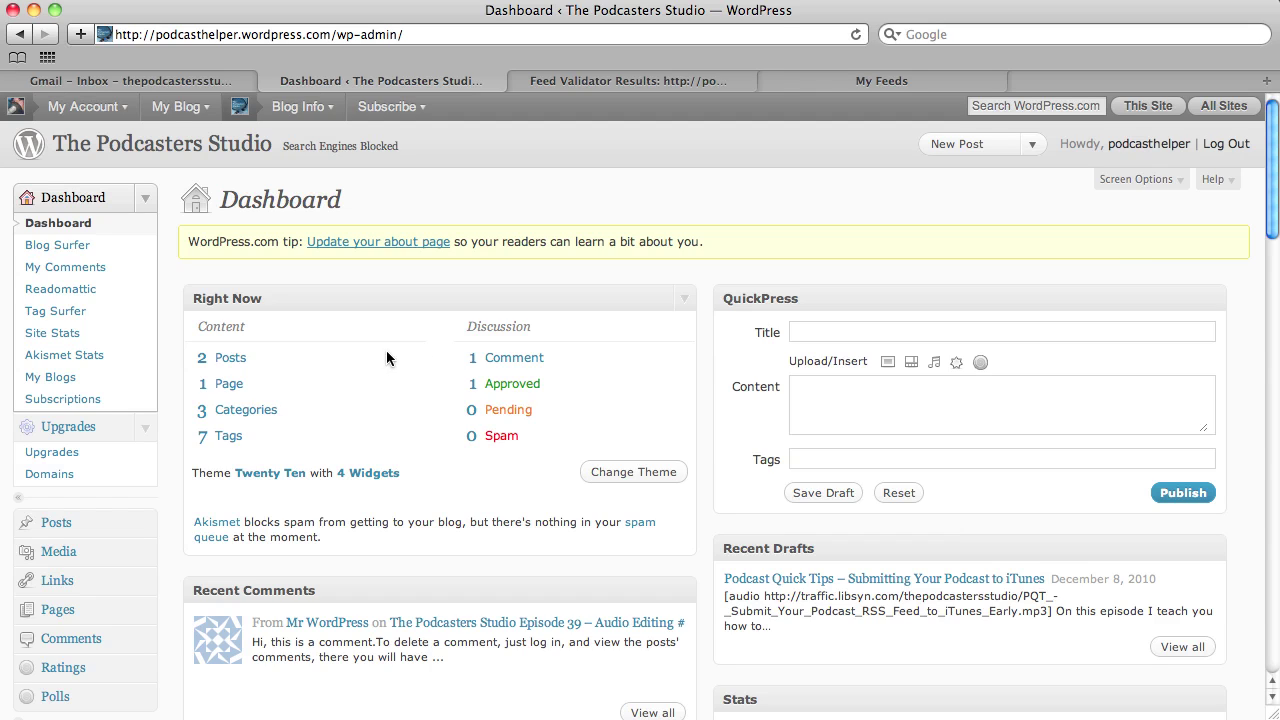
# Look over the blog dashboard and open the list of all existing posts
pyautogui.scroll(-5, 387, 357)
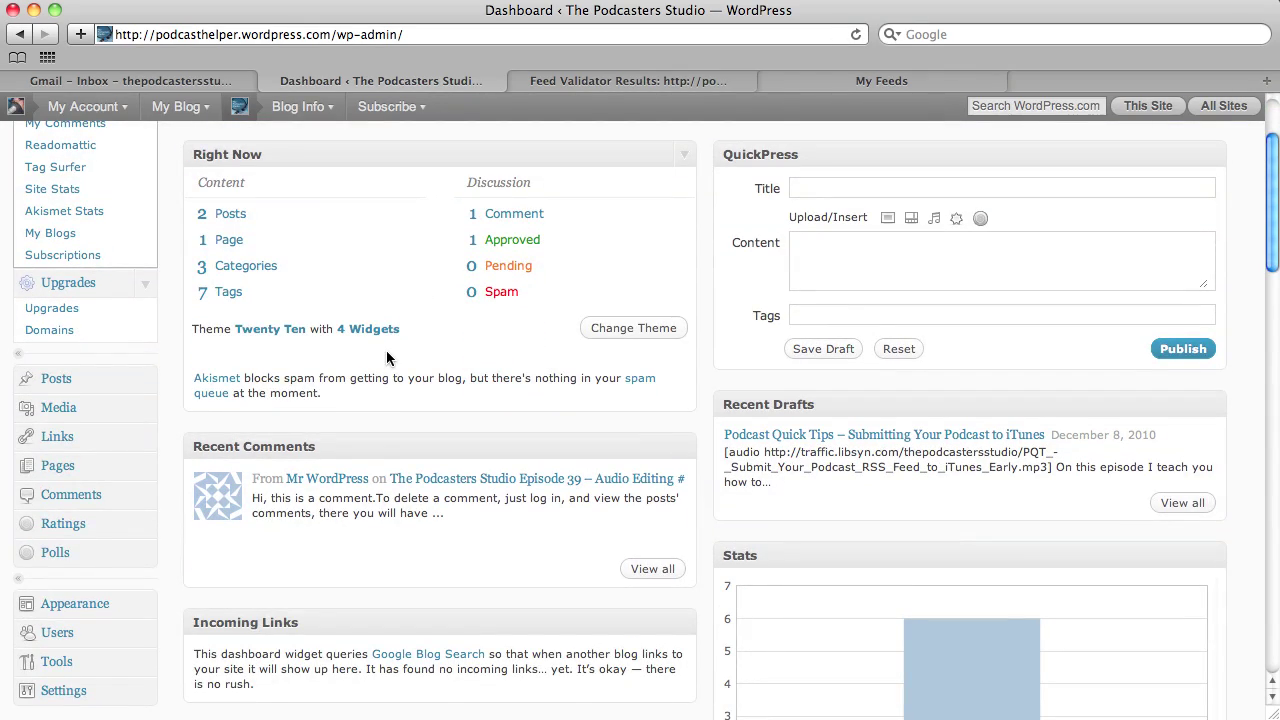
pyautogui.scroll(-4, 387, 357)
pyautogui.scroll(7, 387, 357)
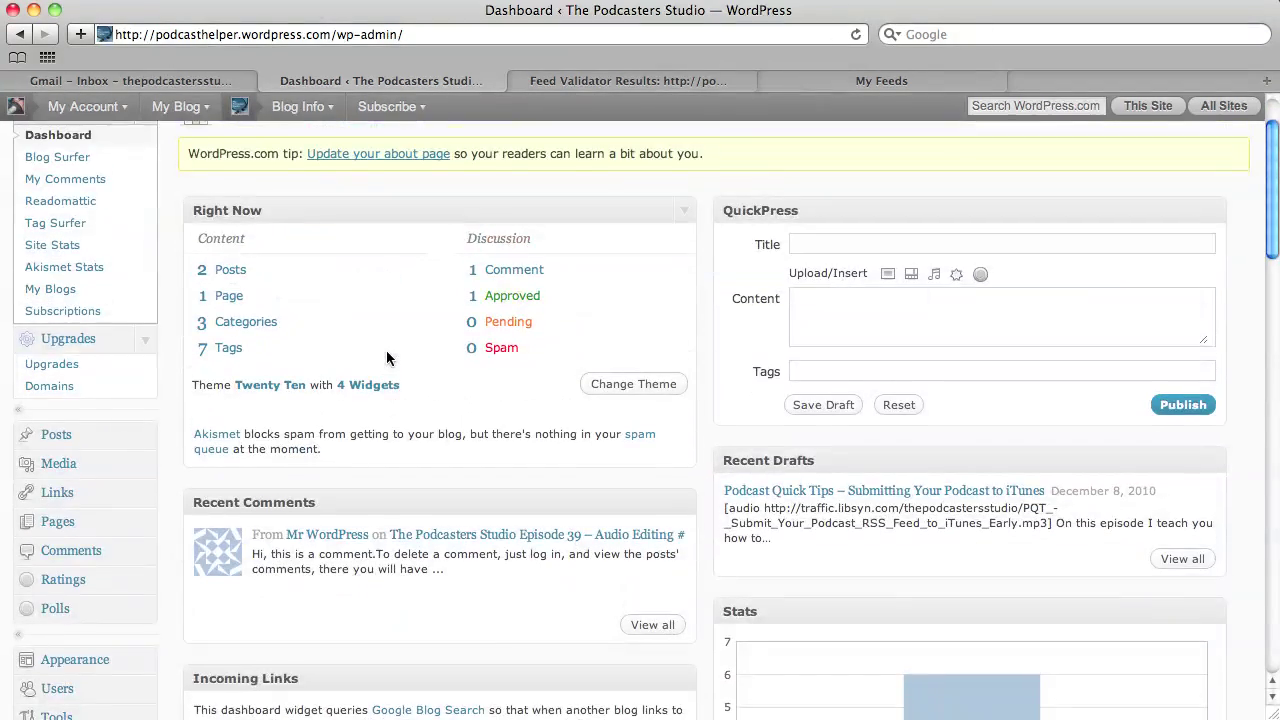
pyautogui.scroll(2, 387, 352)
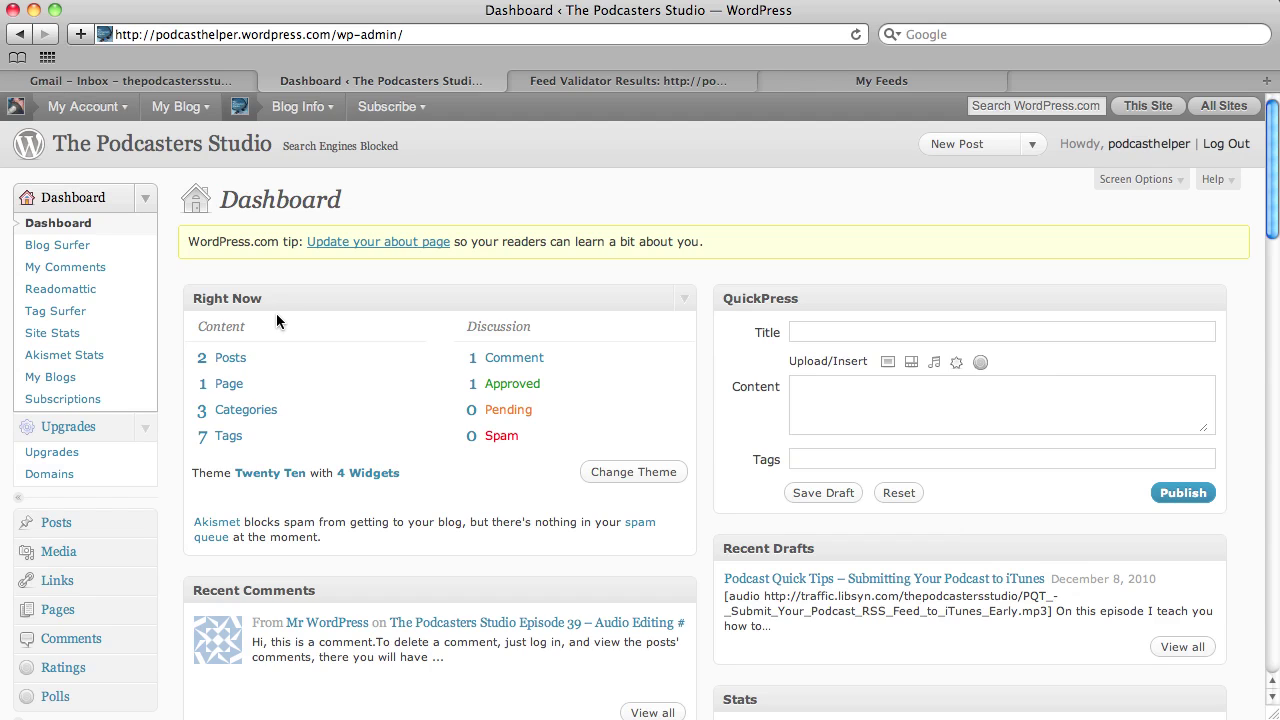
pyautogui.scroll(-2, 390, 398)
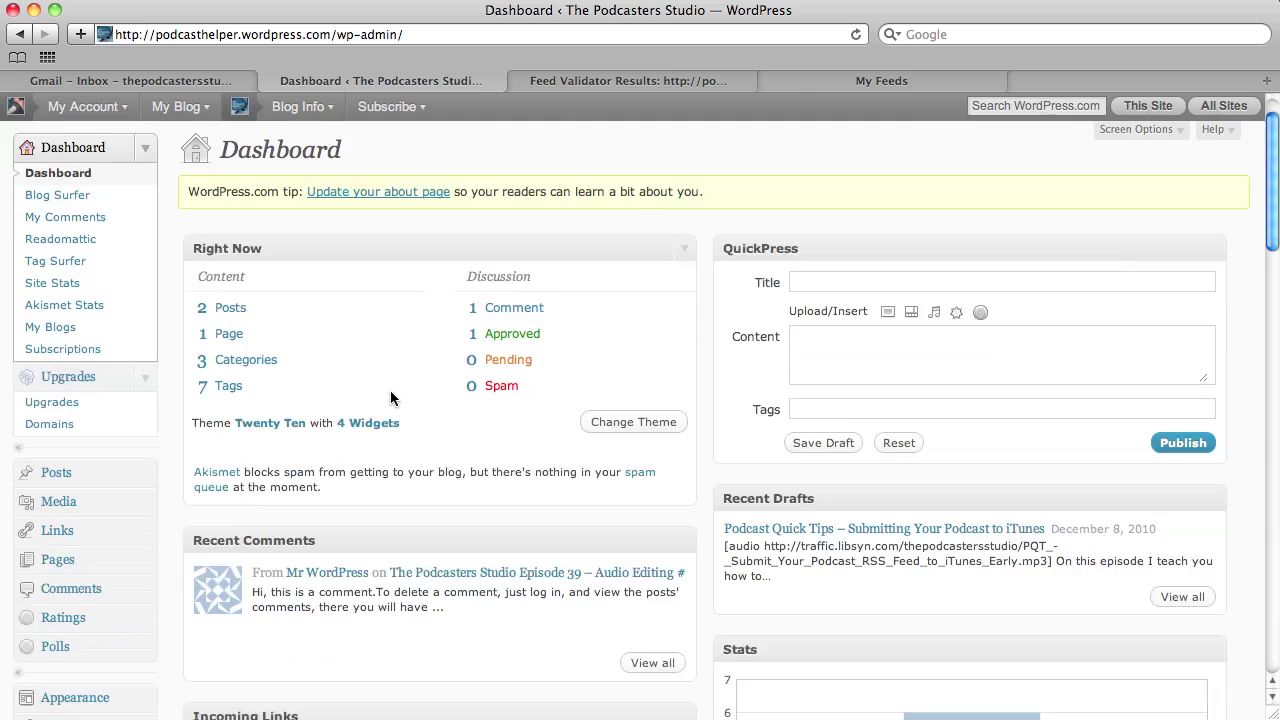
pyautogui.scroll(-5, 390, 398)
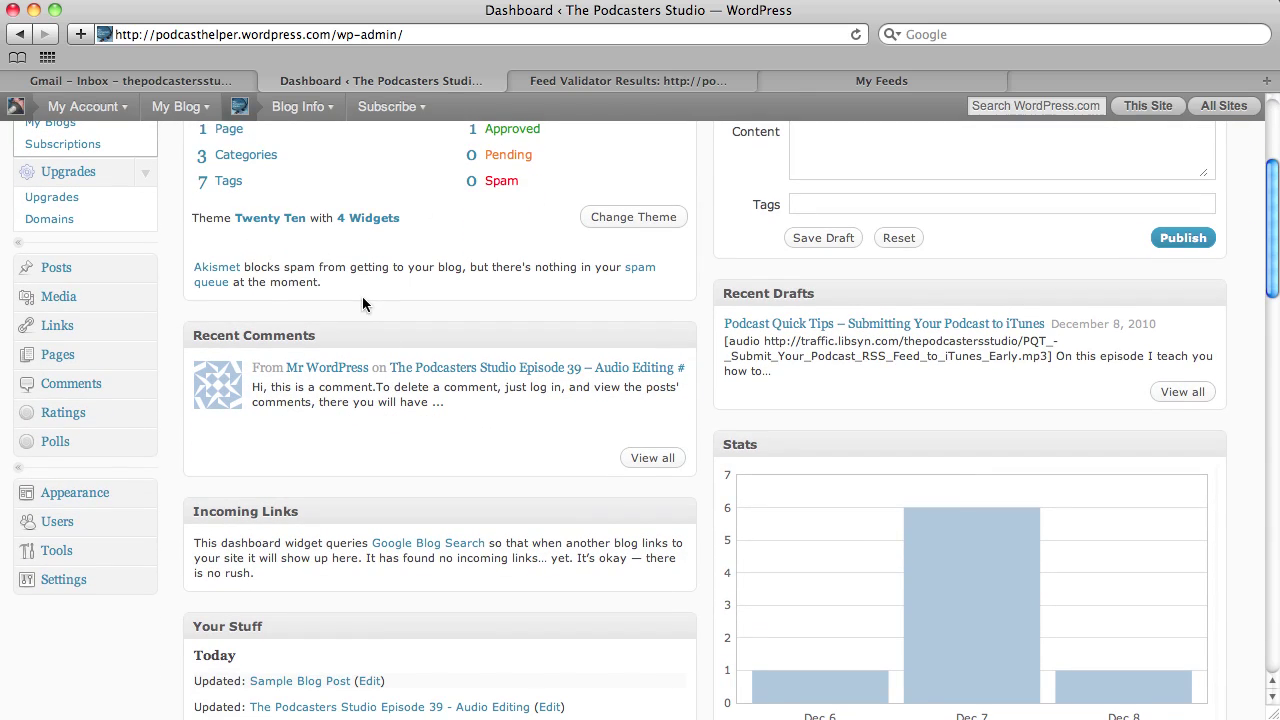
pyautogui.click(57, 268)
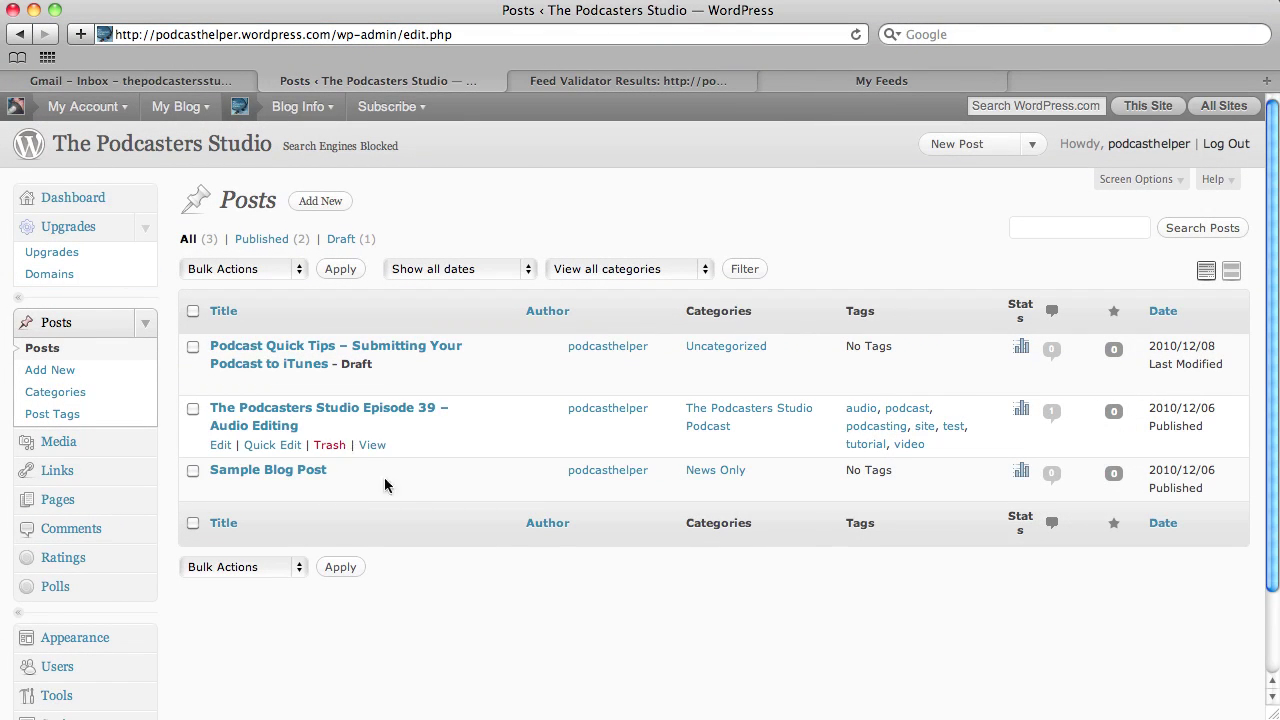
pyautogui.scroll(-1, 417, 554)
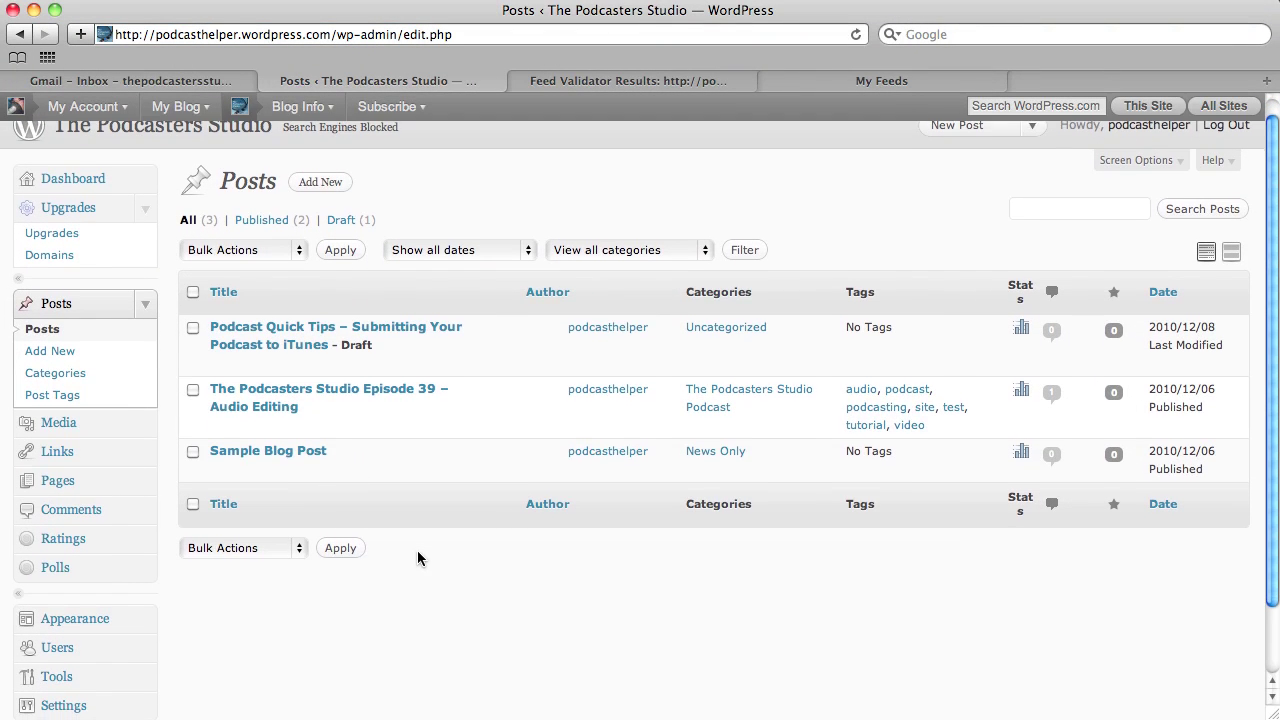
pyautogui.scroll(1, 417, 558)
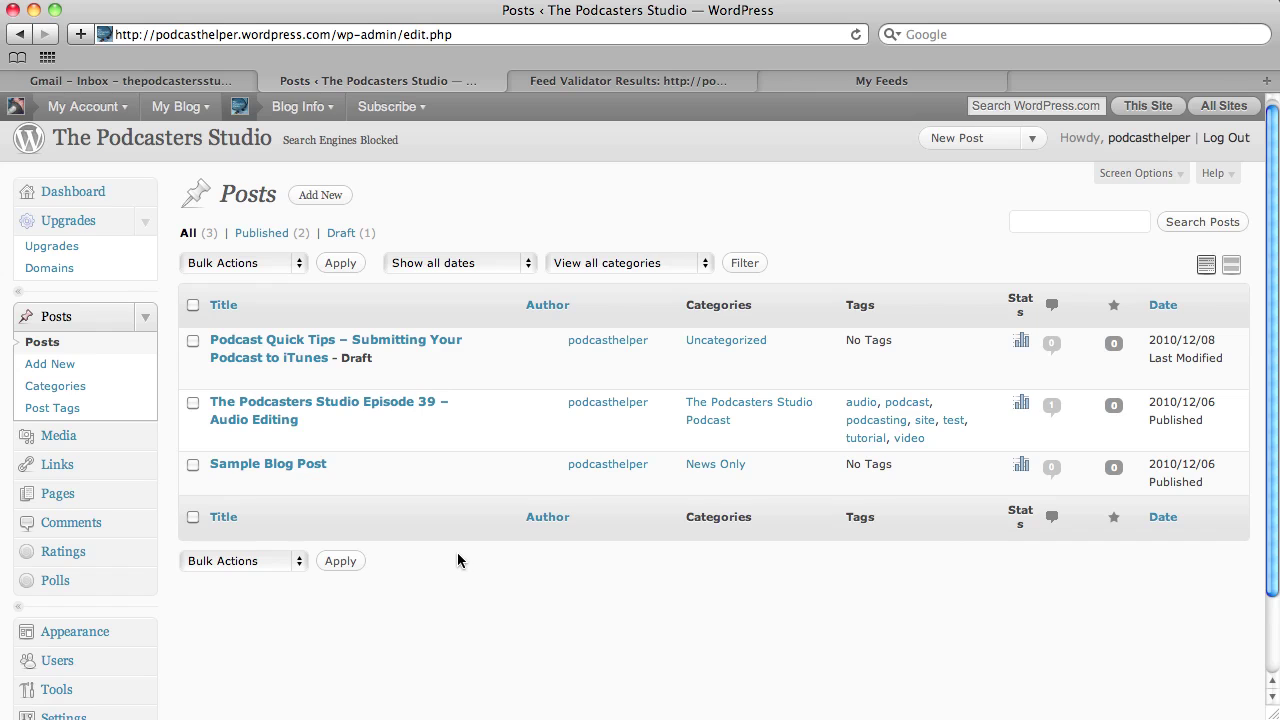
# Add a new post category named "Podcast Quick Tips Podcast" with no parent category
pyautogui.click(60, 389)
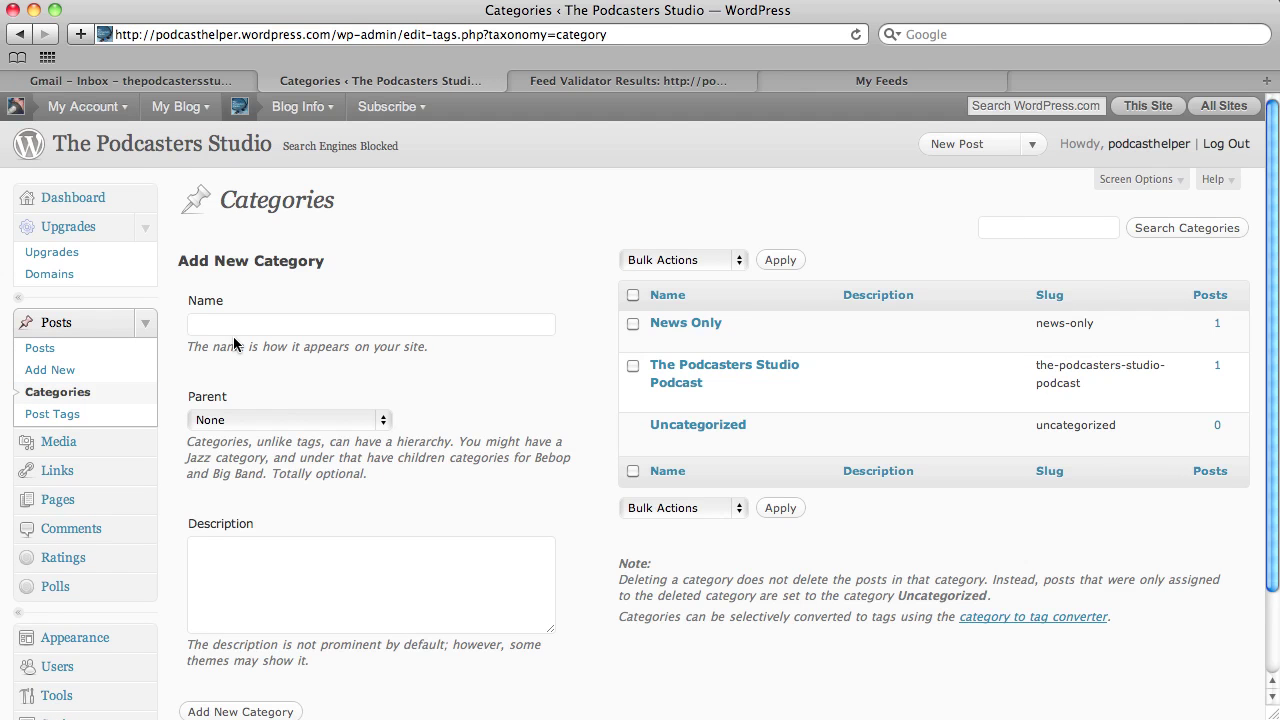
pyautogui.click(256, 323)
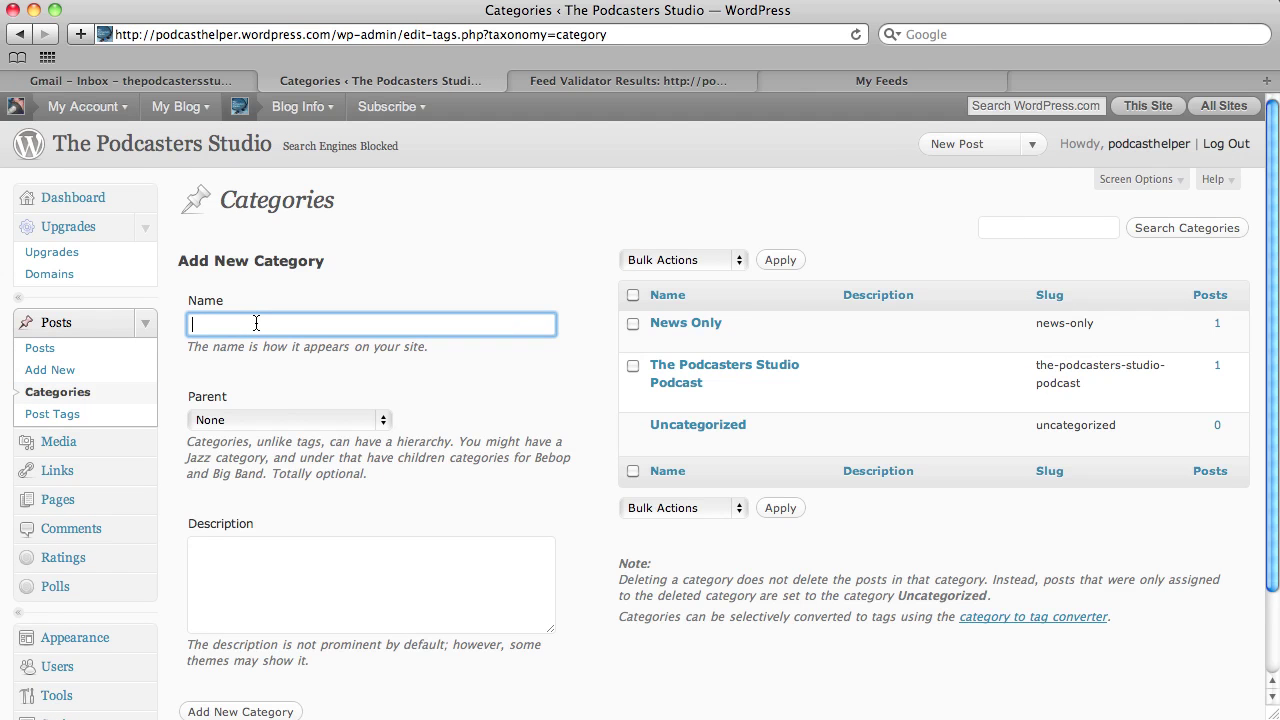
pyautogui.write('Podcast Quick Tips Podcast')
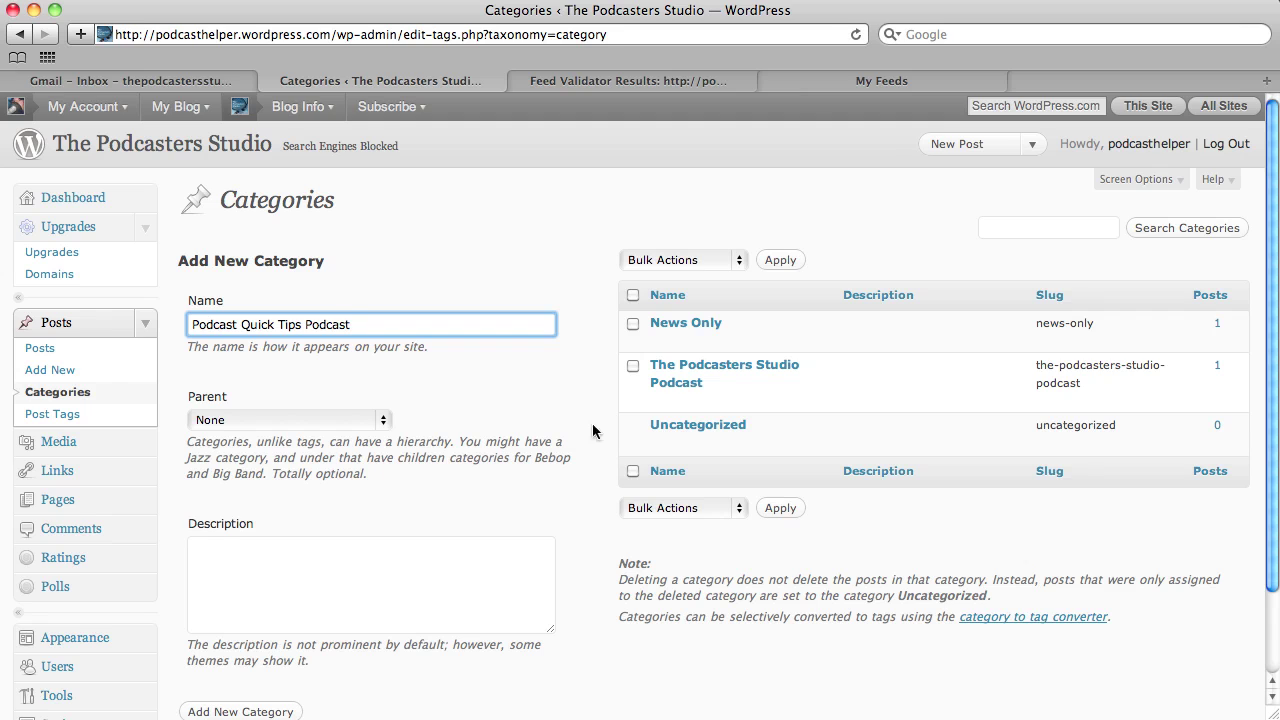
pyautogui.scroll(-1, 555, 460)
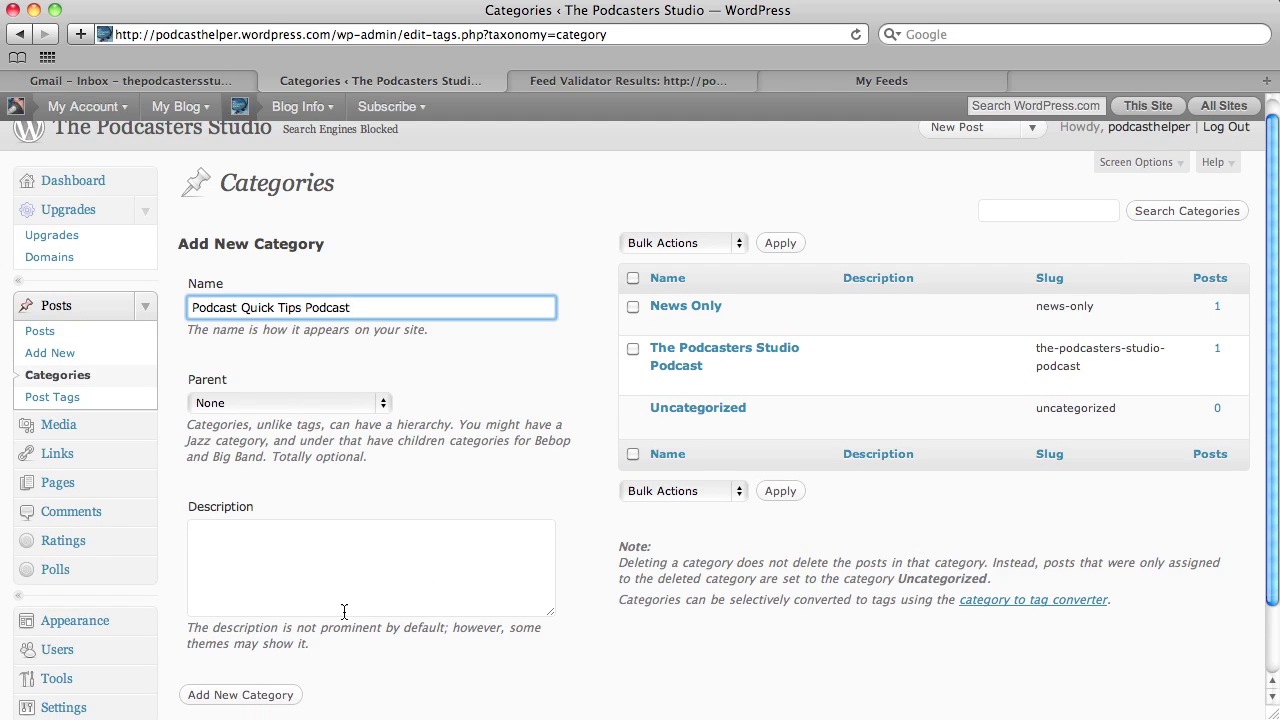
pyautogui.click(252, 694)
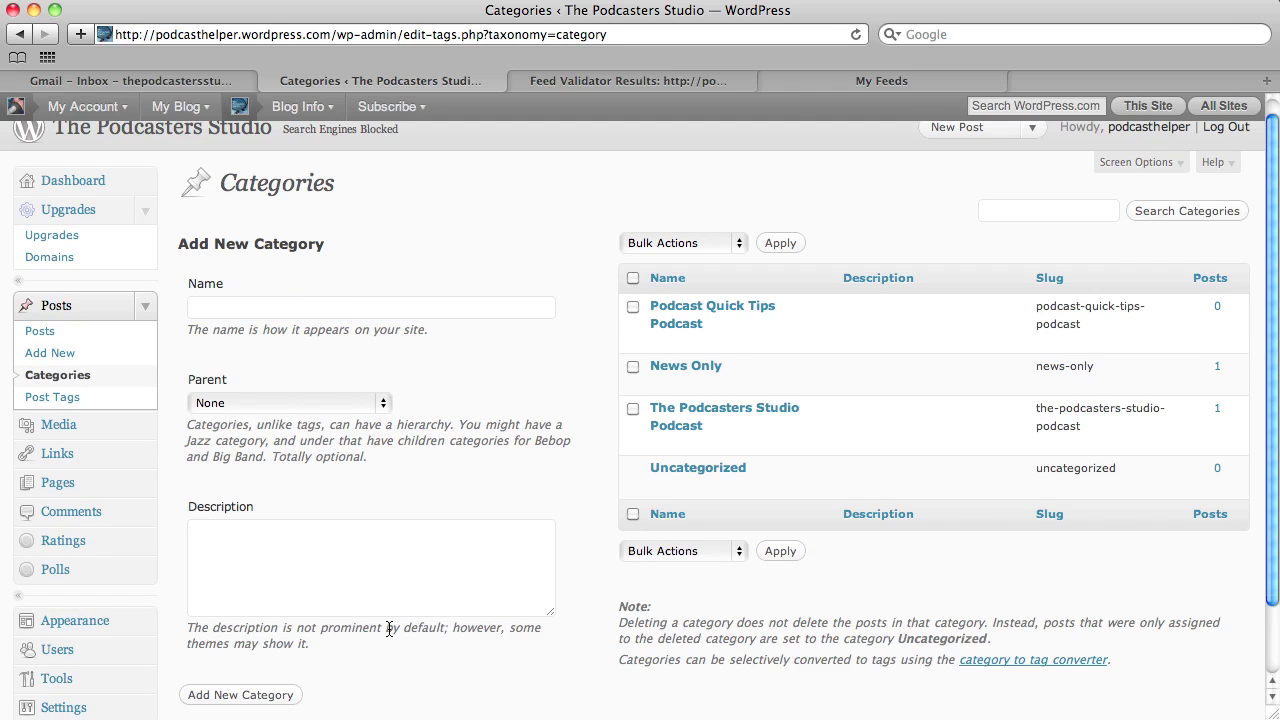
pyautogui.moveTo(729, 316)
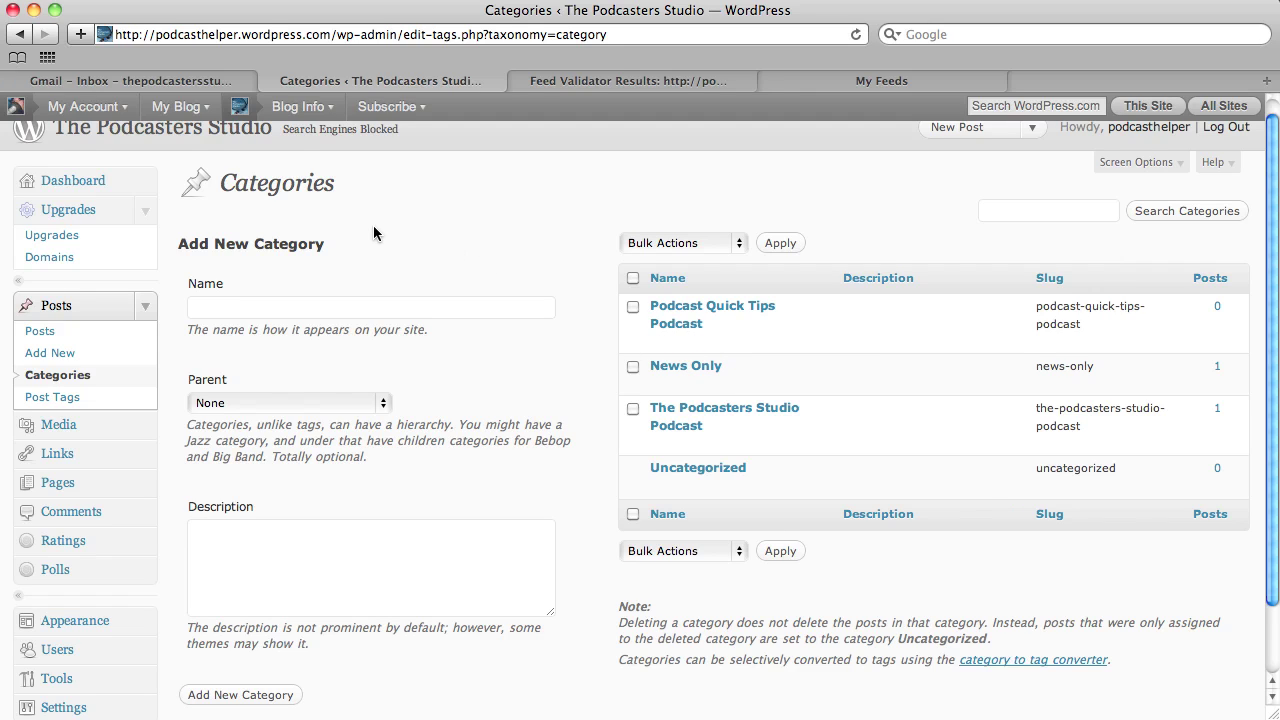
# View the public blog home page and check the categories listed there
pyautogui.scroll(1, 373, 233)
pyautogui.click(208, 153)
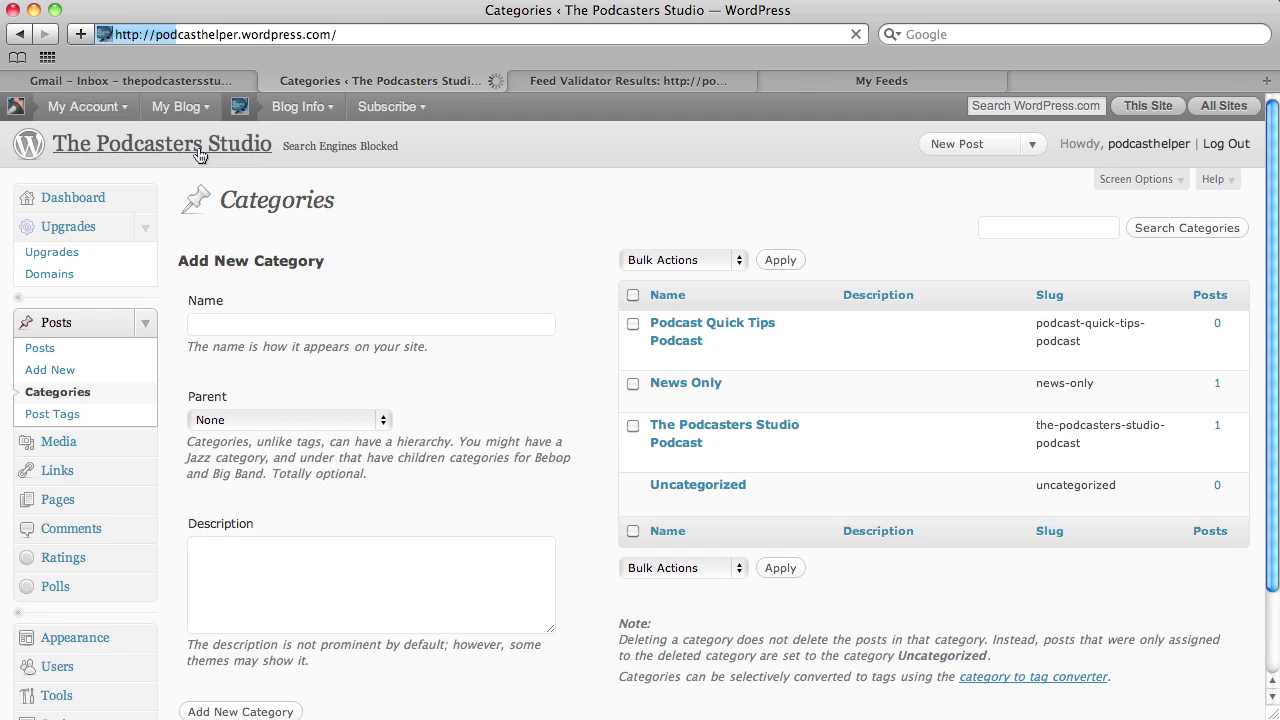
pyautogui.scroll(-4, 784, 523)
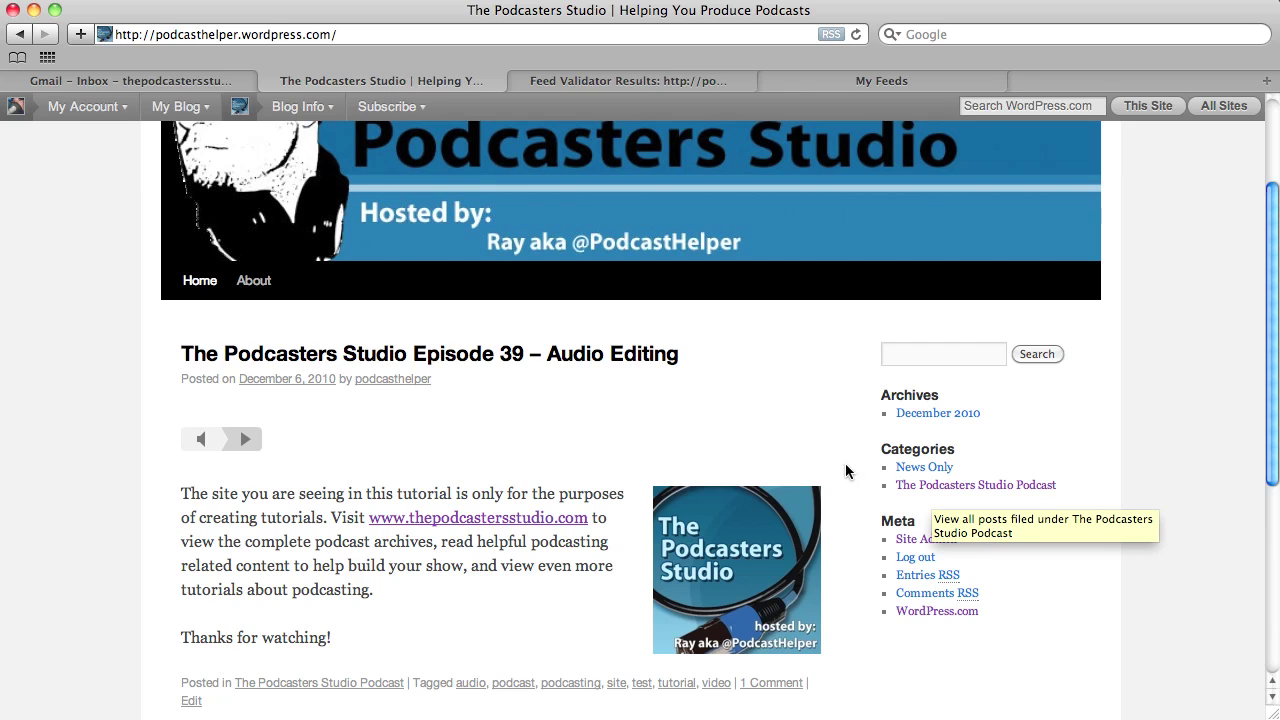
# Return to the site admin and open the draft post "Podcast Quick Tips – Submitting Your Podcast to iTunes" for editing
pyautogui.click(926, 541)
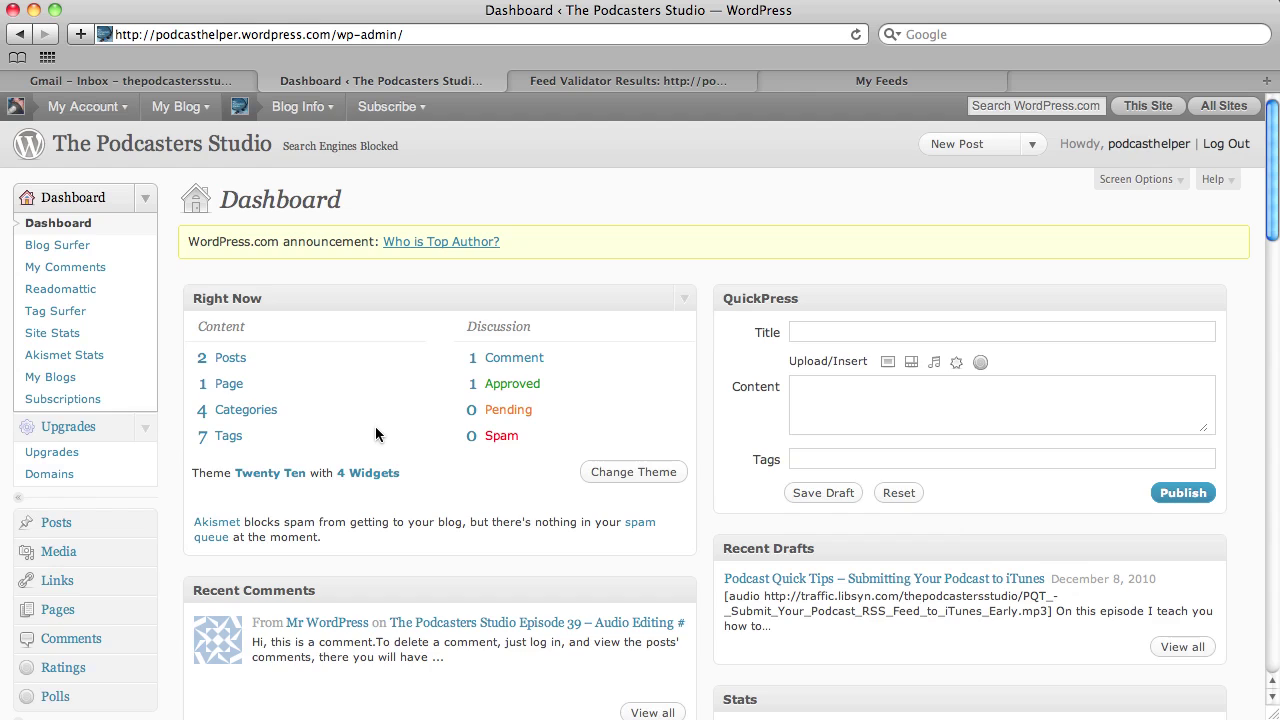
pyautogui.scroll(-5, 376, 434)
pyautogui.scroll(5, 376, 434)
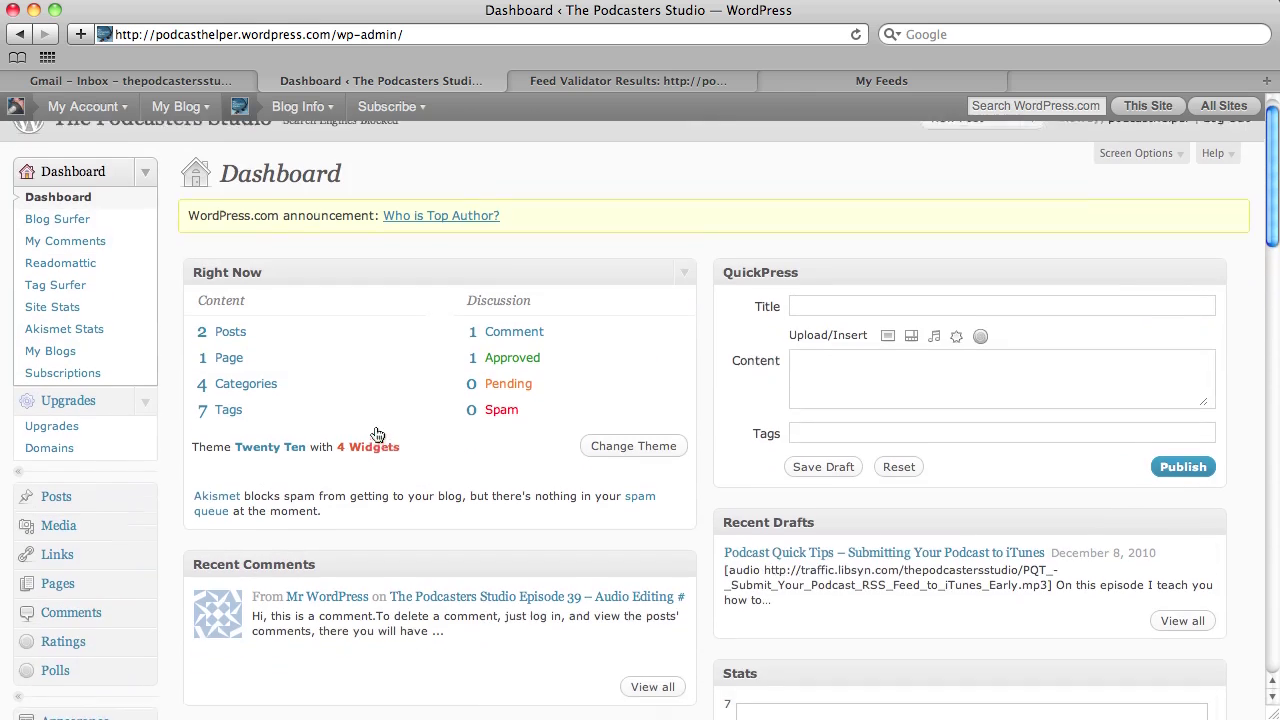
pyautogui.click(54, 513)
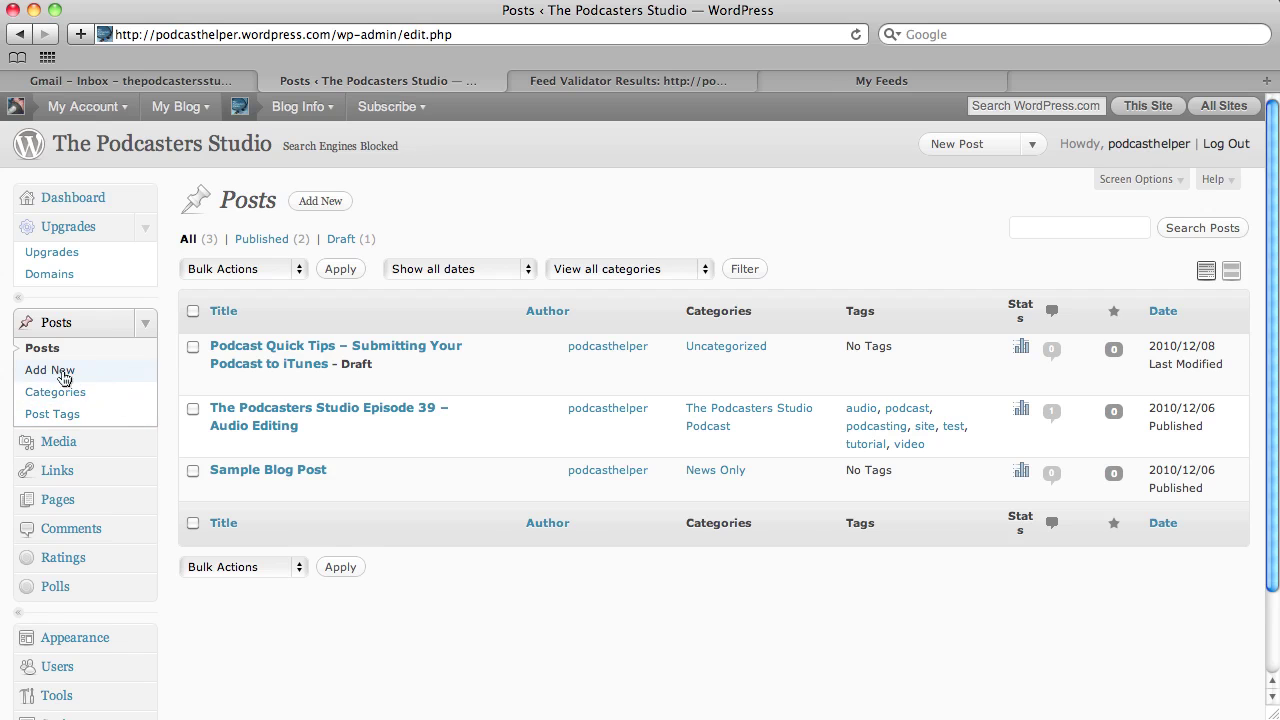
pyautogui.click(52, 371)
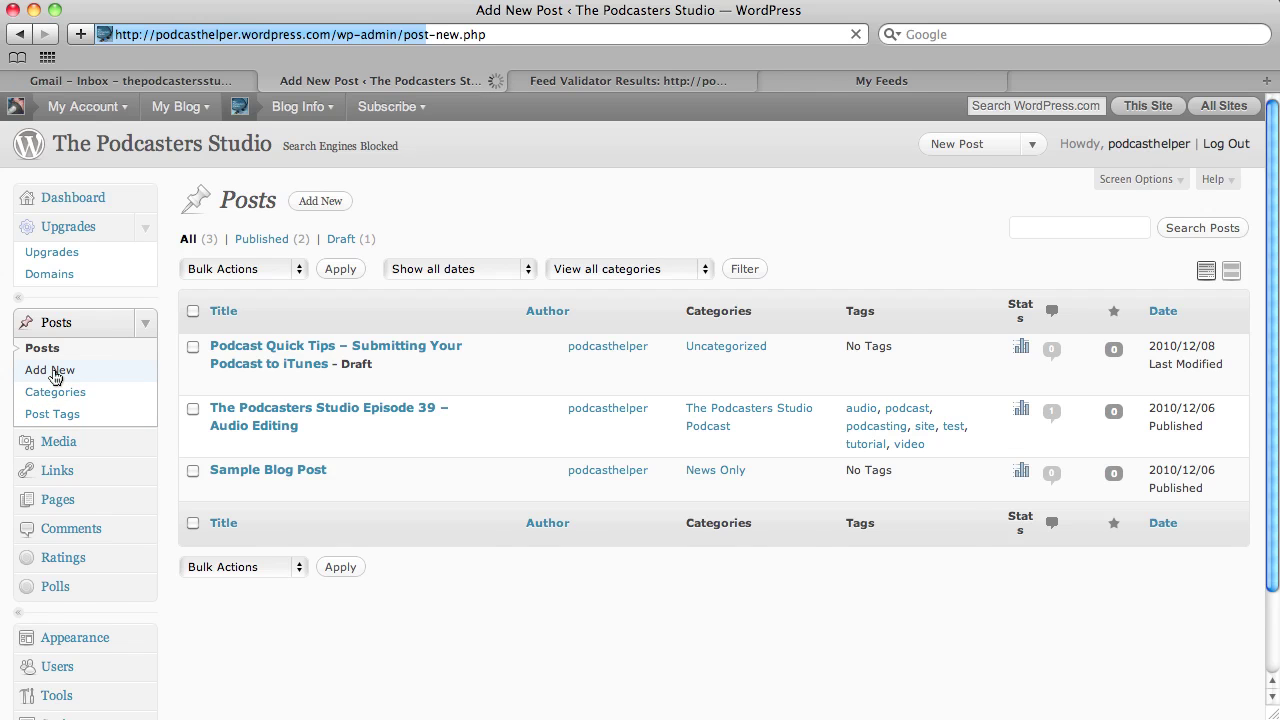
pyautogui.press('super+bracketleft')
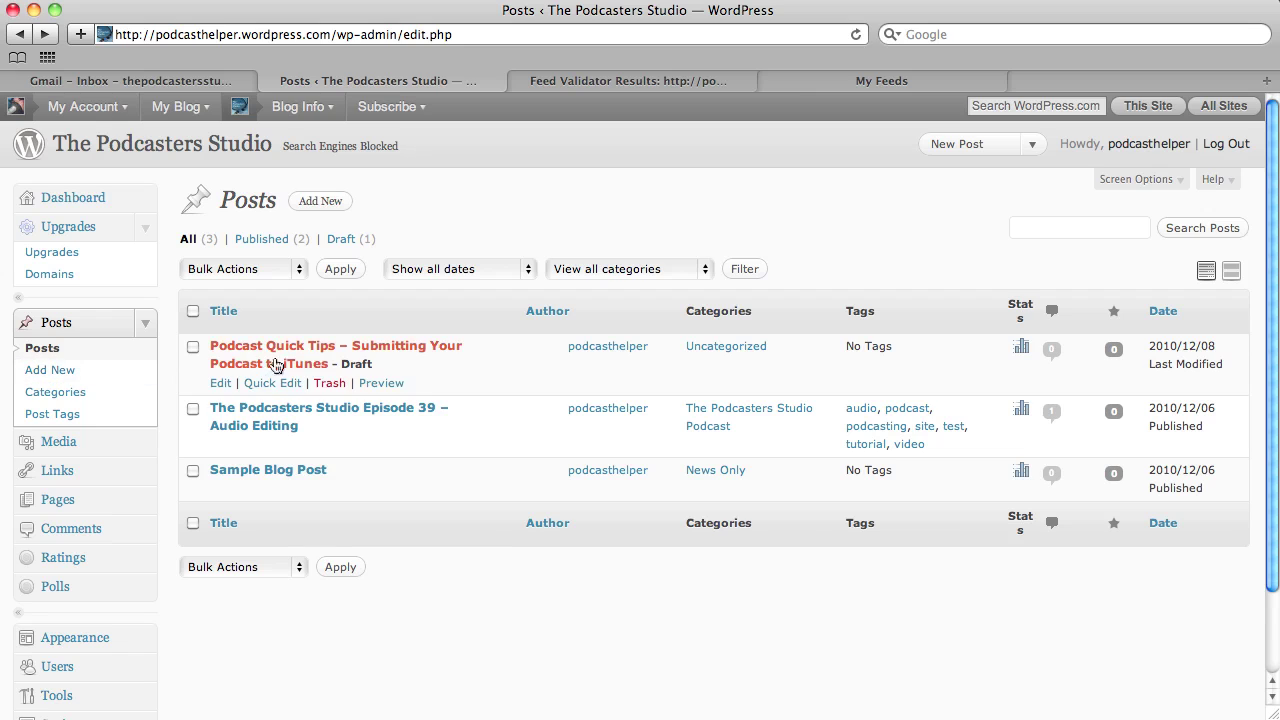
pyautogui.click(221, 383)
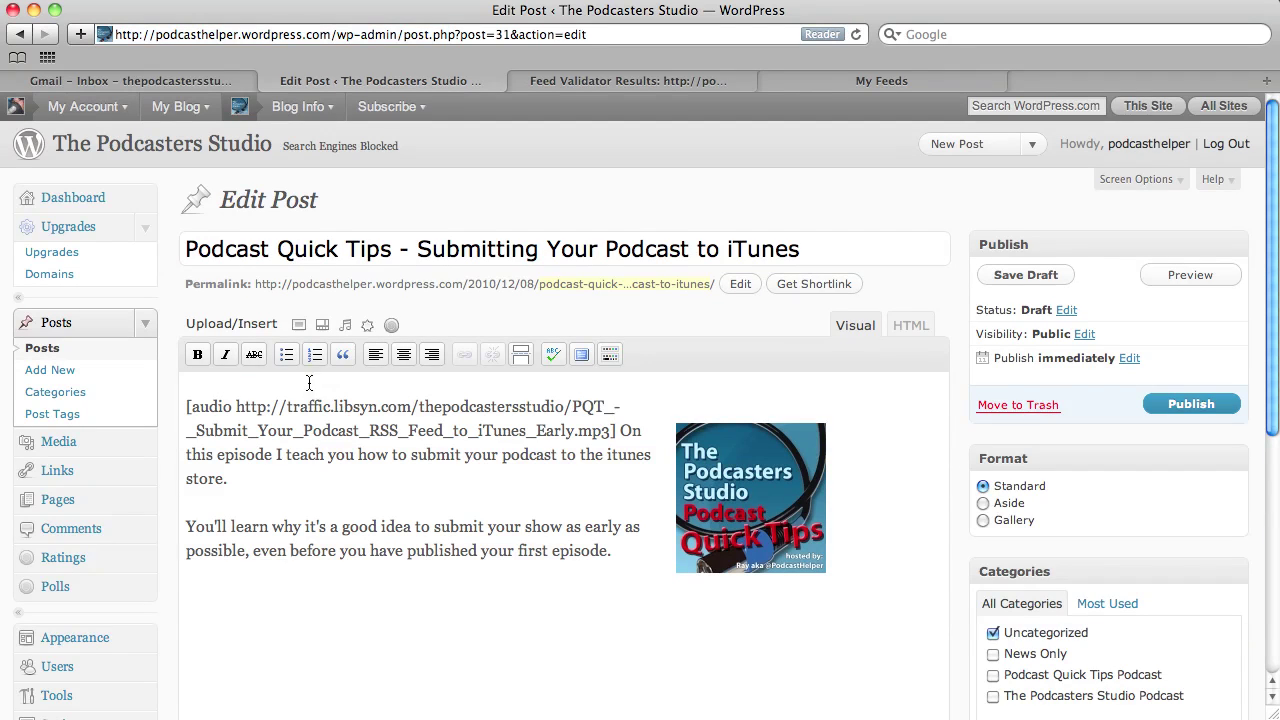
# Assign the draft to the Podcast Quick Tips Podcast category instead of Uncategorized, and publish it
pyautogui.moveTo(198, 249)
pyautogui.mouseDown()
pyautogui.moveTo(776, 270)
pyautogui.moveTo(198, 250)
pyautogui.mouseUp()
pyautogui.scroll(-2, 522, 312)
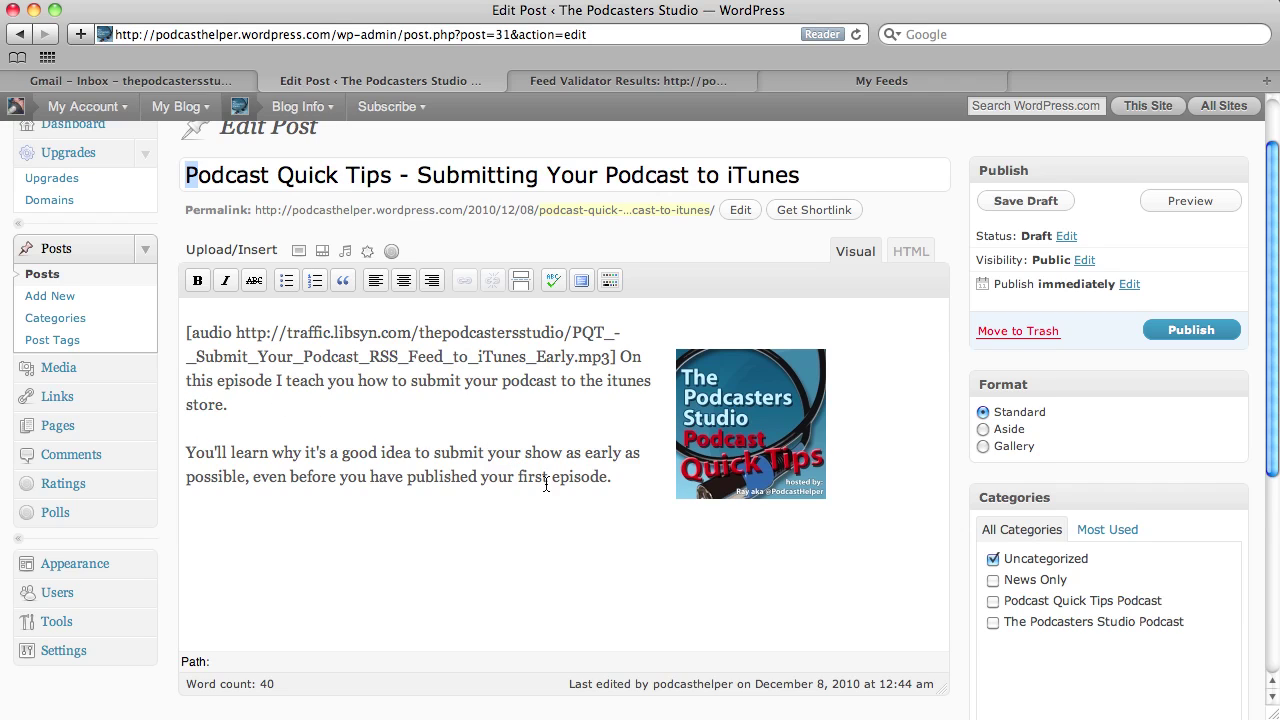
pyautogui.click(507, 477)
pyautogui.scroll(2, 528, 474)
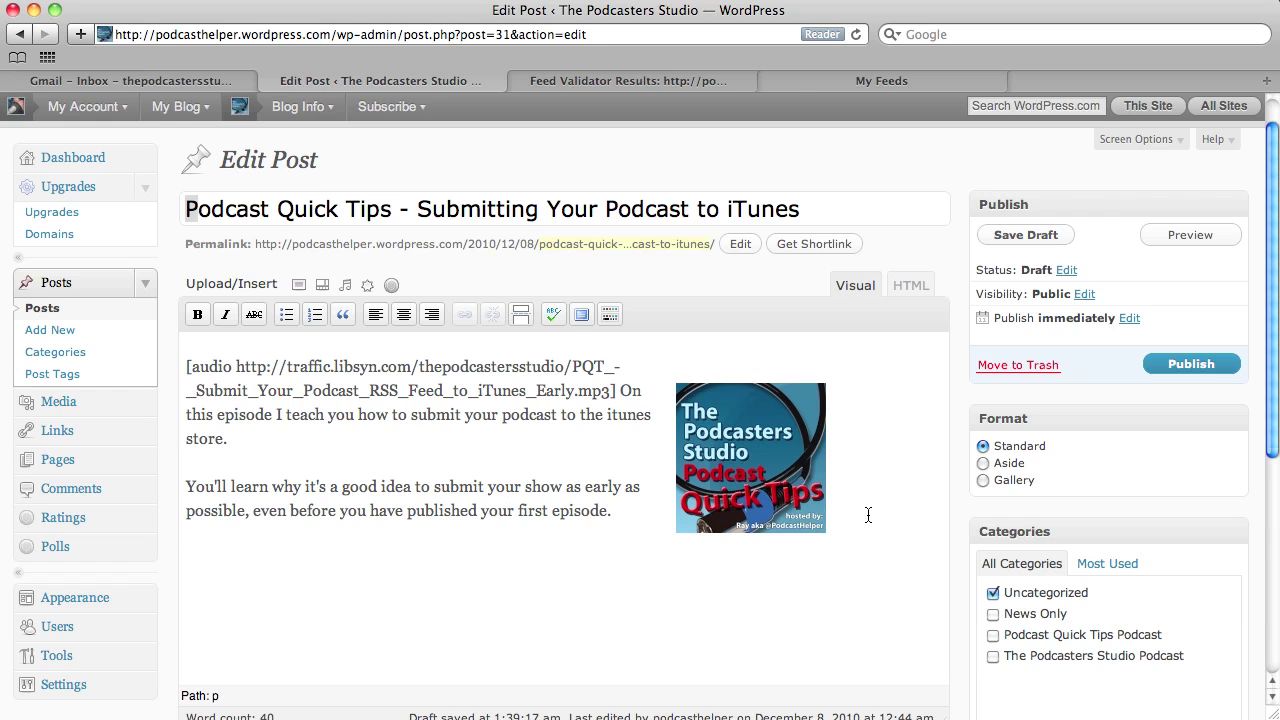
pyautogui.scroll(-2, 868, 515)
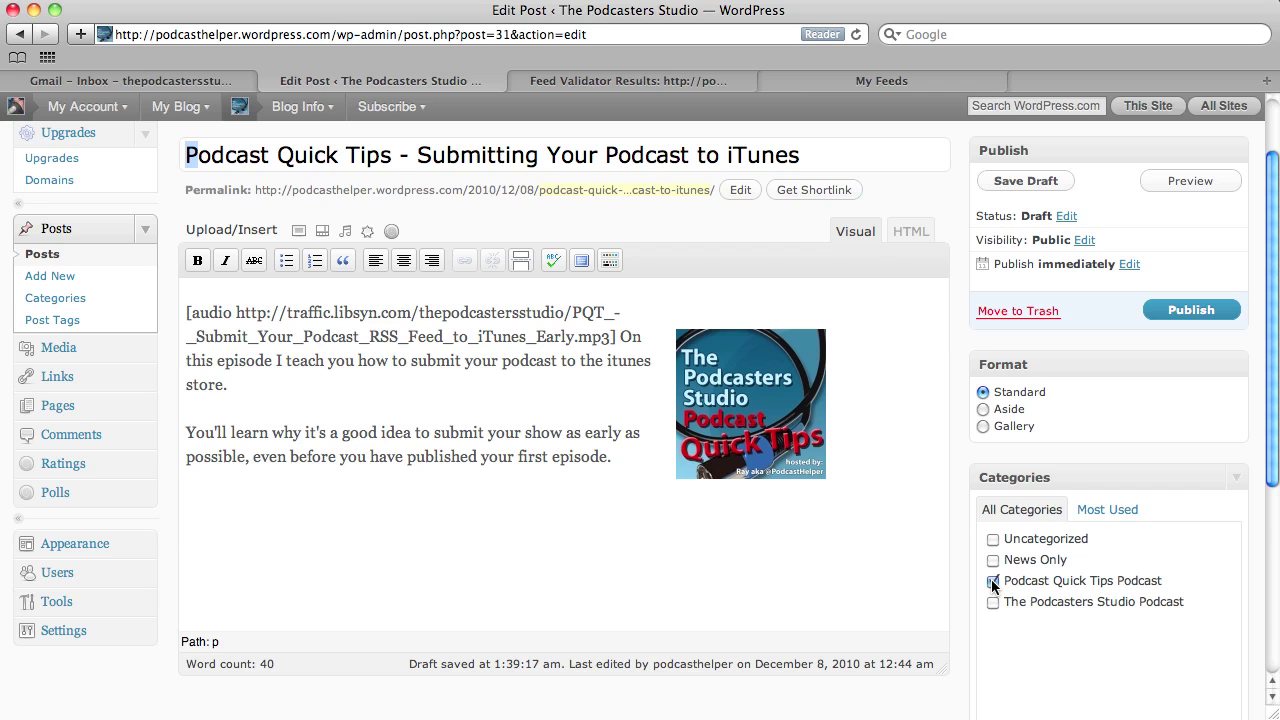
pyautogui.scroll(-2, 1082, 582)
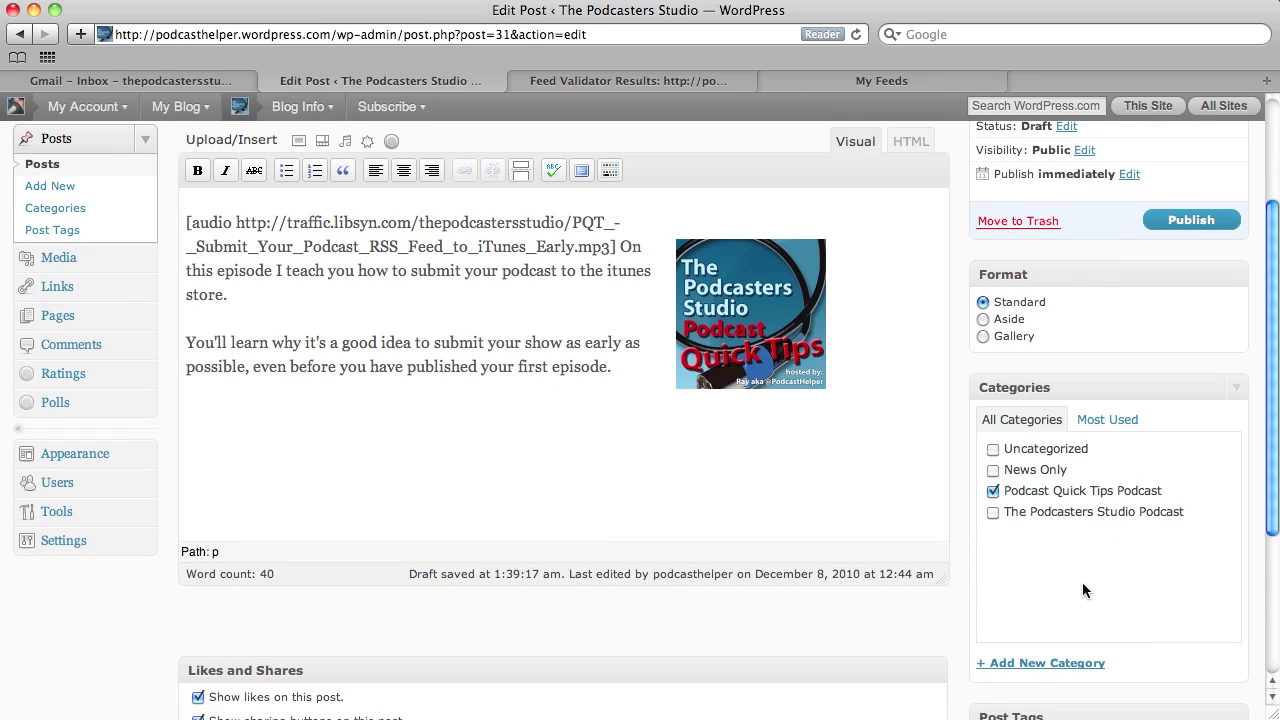
pyautogui.scroll(1, 1082, 582)
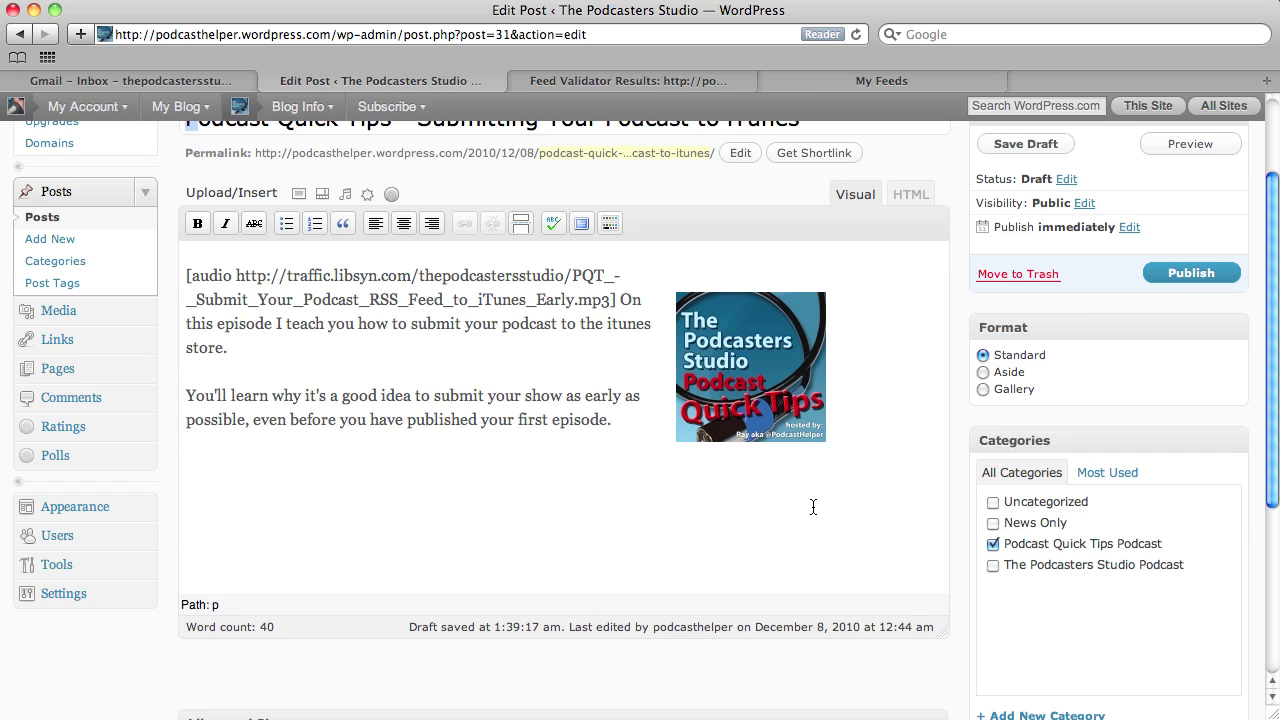
pyautogui.scroll(1, 813, 507)
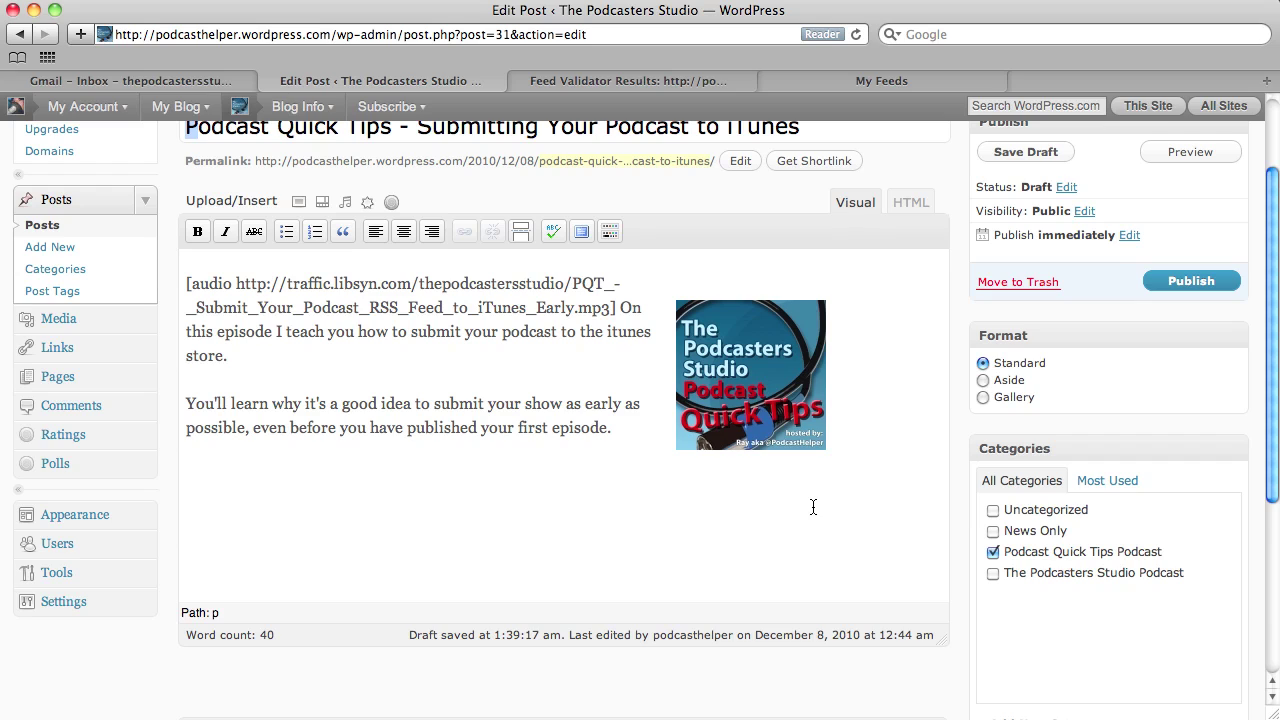
pyautogui.click(1185, 283)
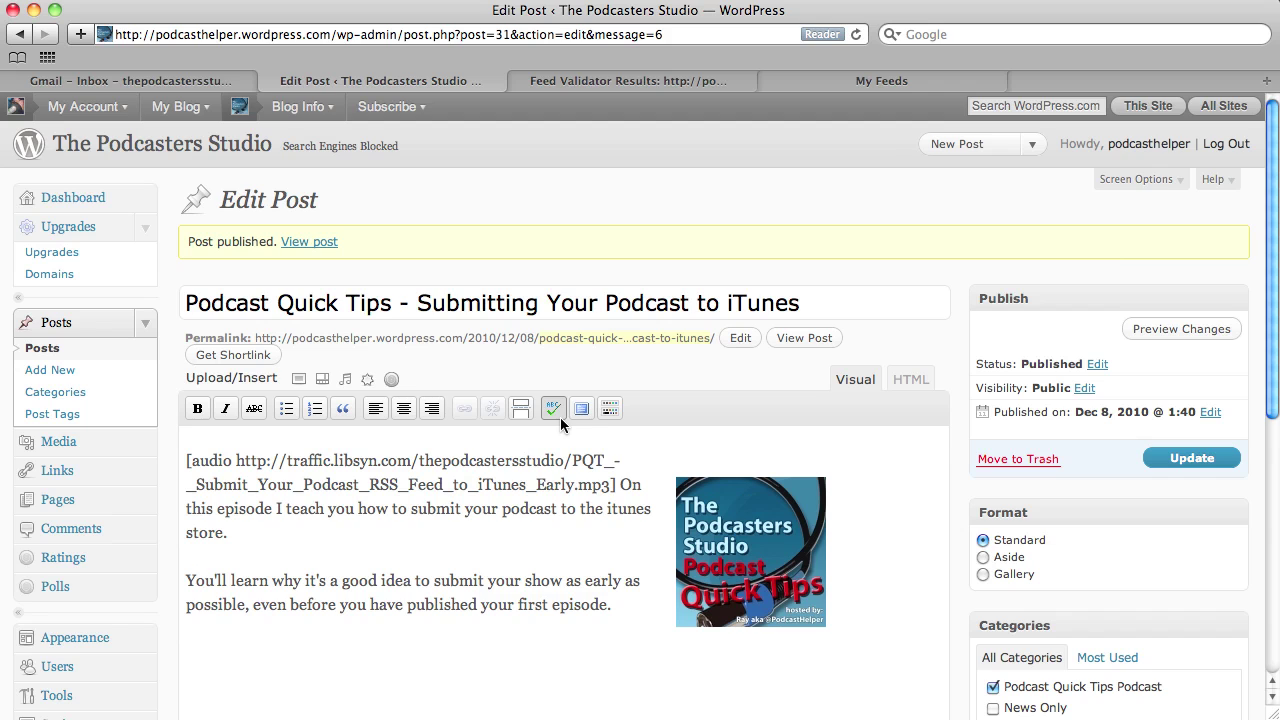
# View the published iTunes submission post on the public blog and briefly play its audio, then stop it
pyautogui.click(165, 146)
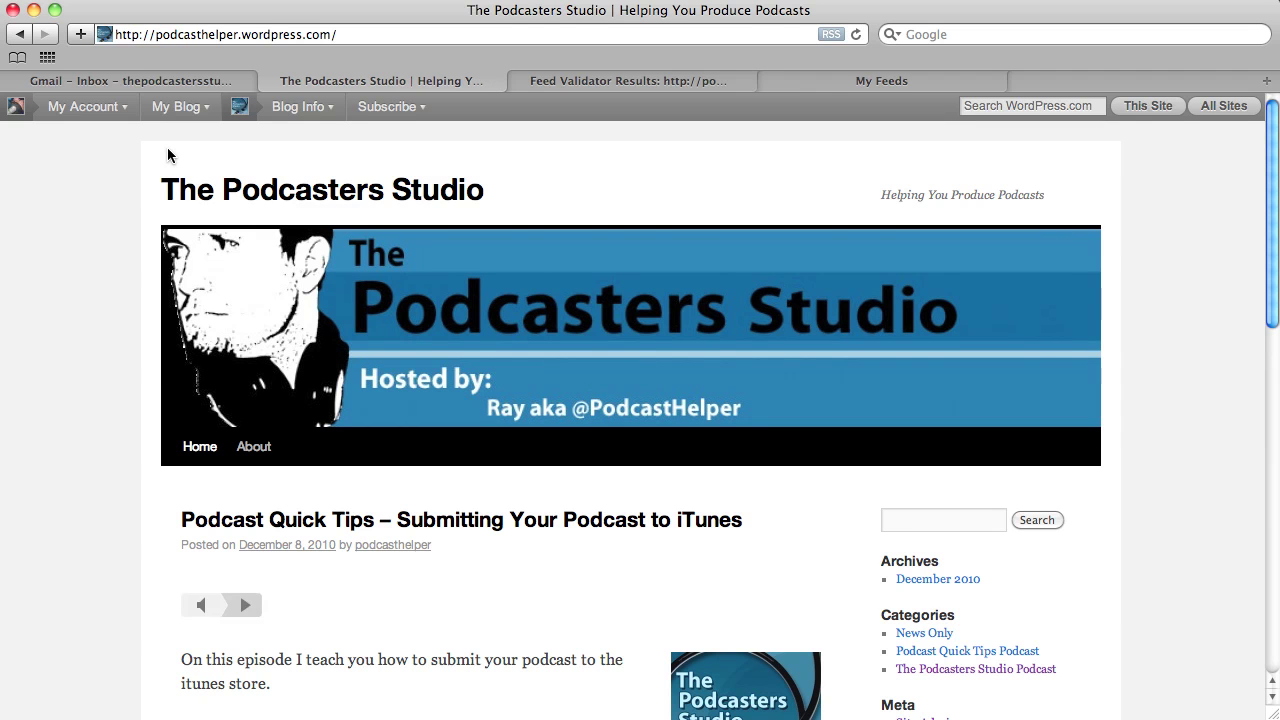
pyautogui.scroll(-3, 564, 608)
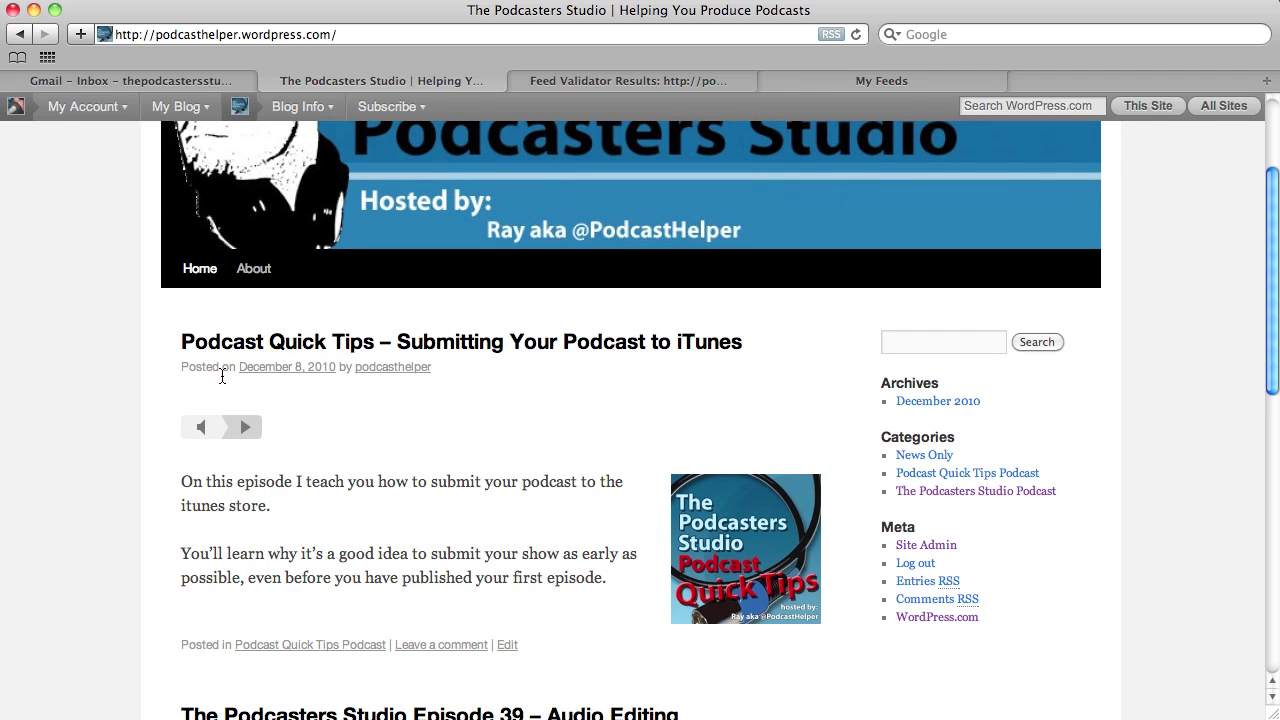
pyautogui.scroll(3, 99, 407)
pyautogui.scroll(-4, 99, 407)
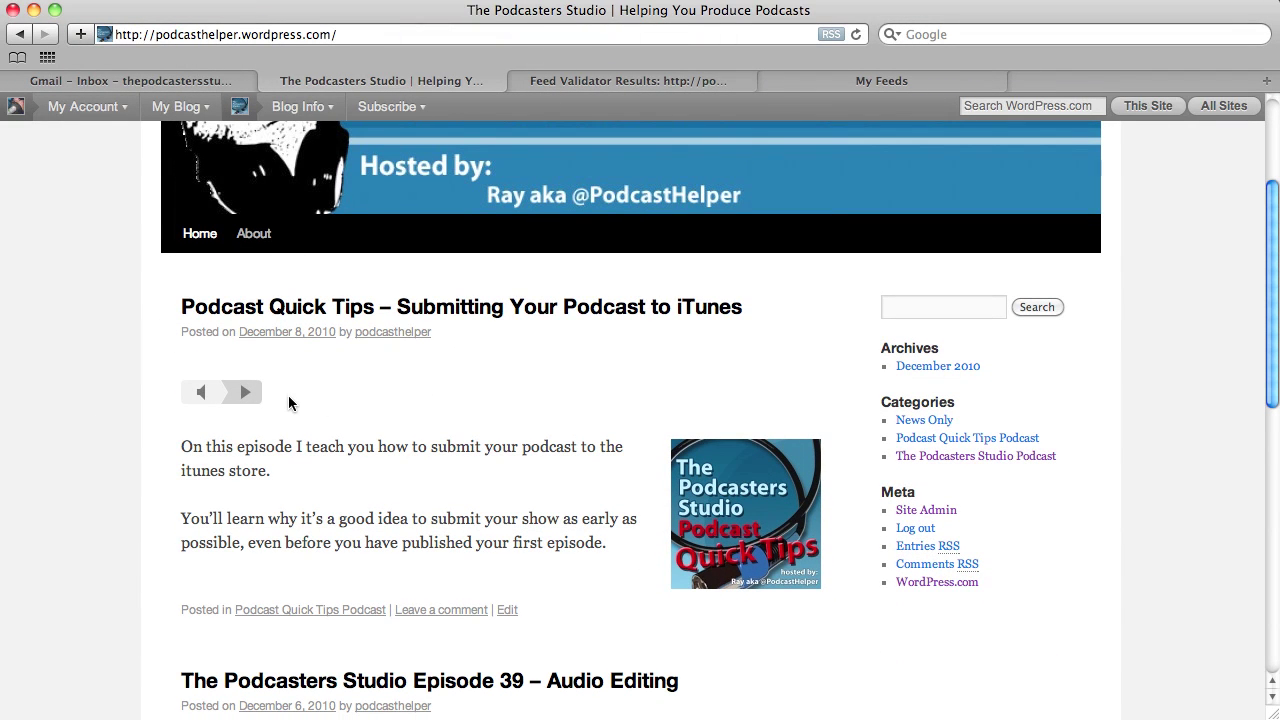
pyautogui.click(245, 393)
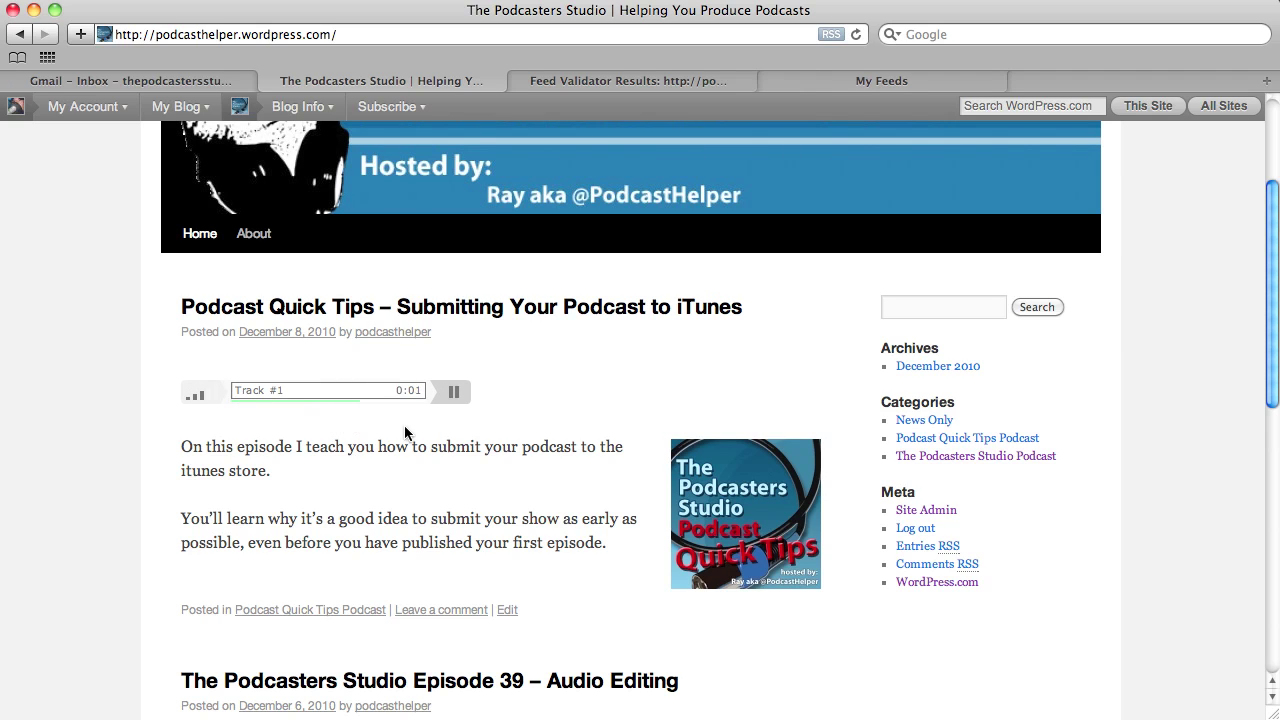
pyautogui.click(458, 397)
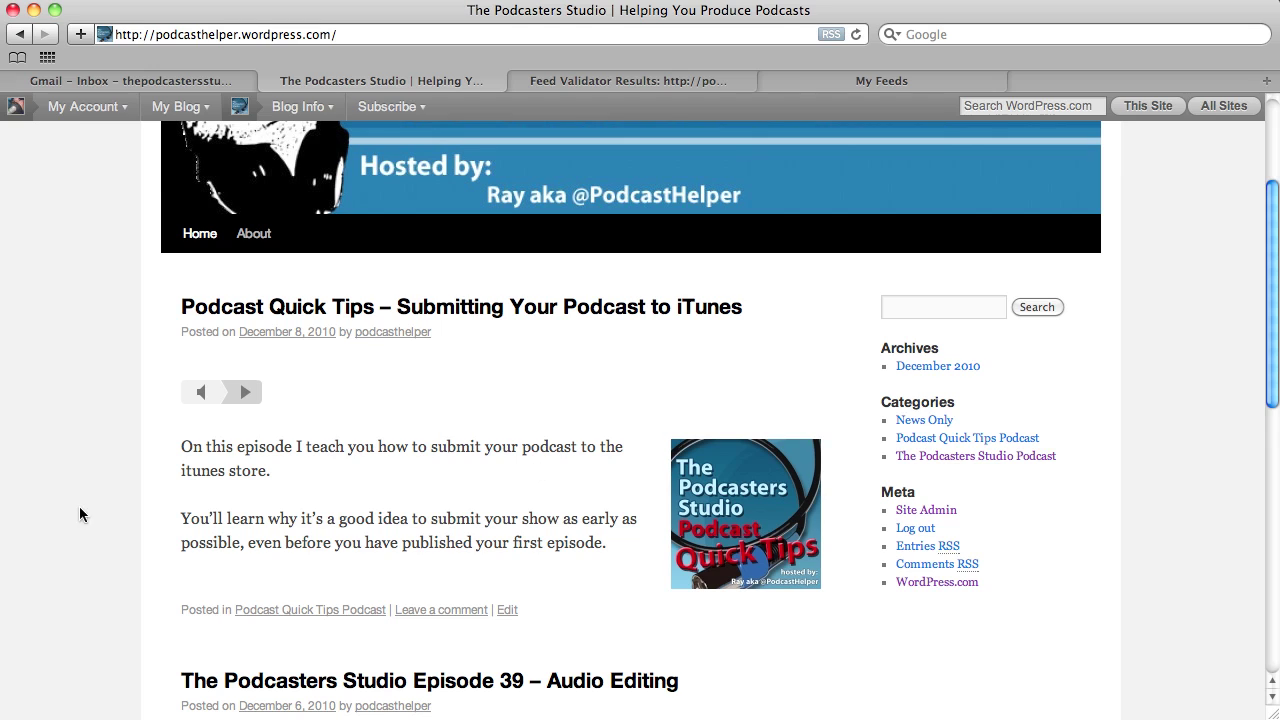
# Open the main "The Podcasters Studio » Feed" RSS feed and look through its entries and attached audio files
pyautogui.click(829, 38)
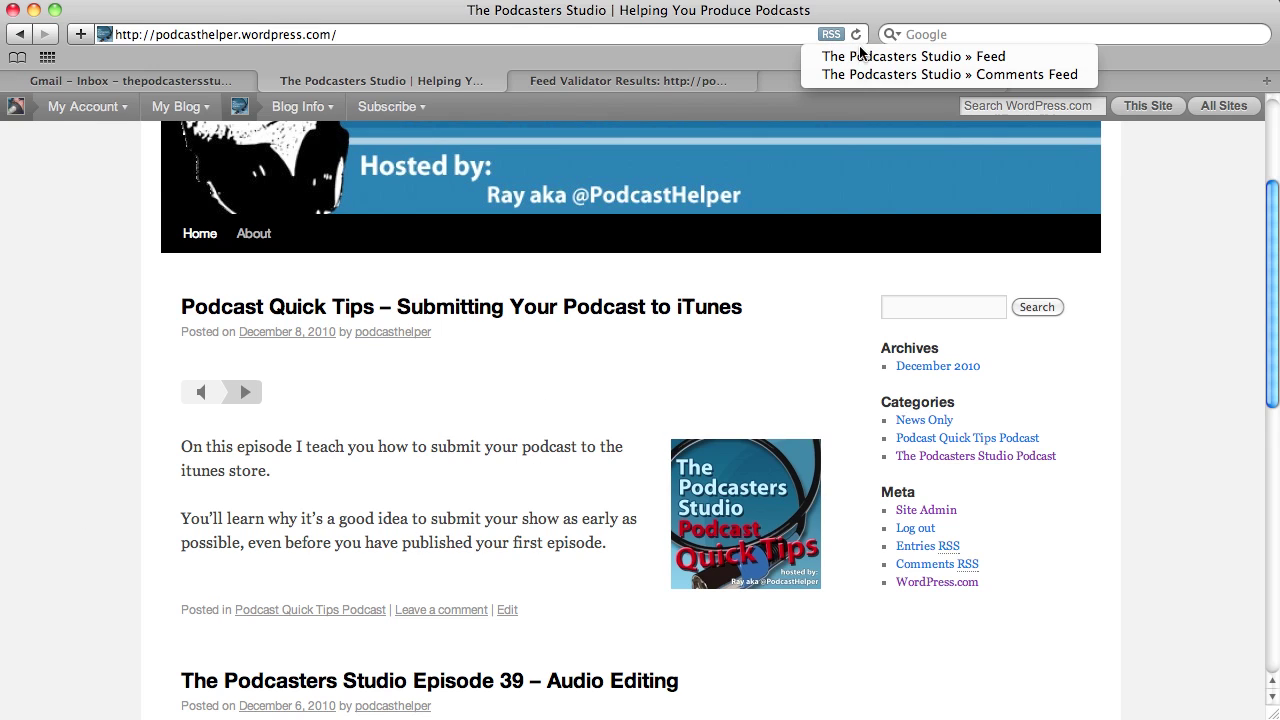
pyautogui.click(861, 60)
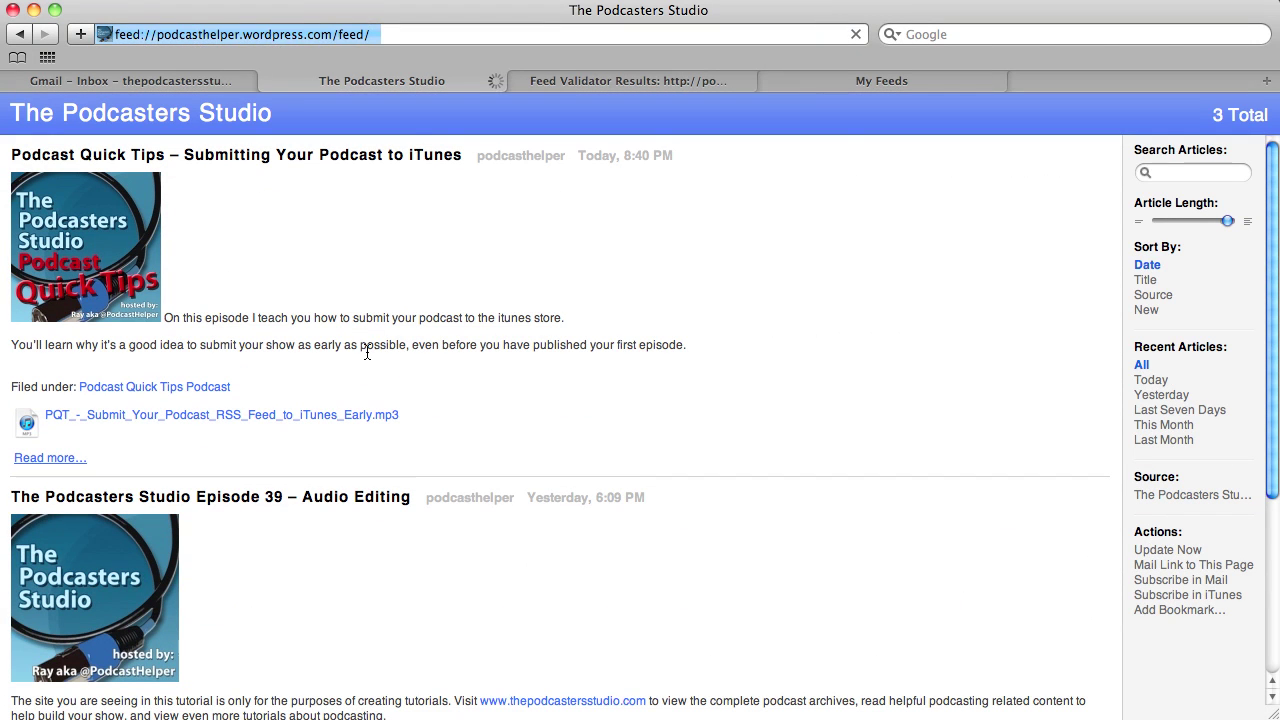
pyautogui.scroll(-5, 721, 343)
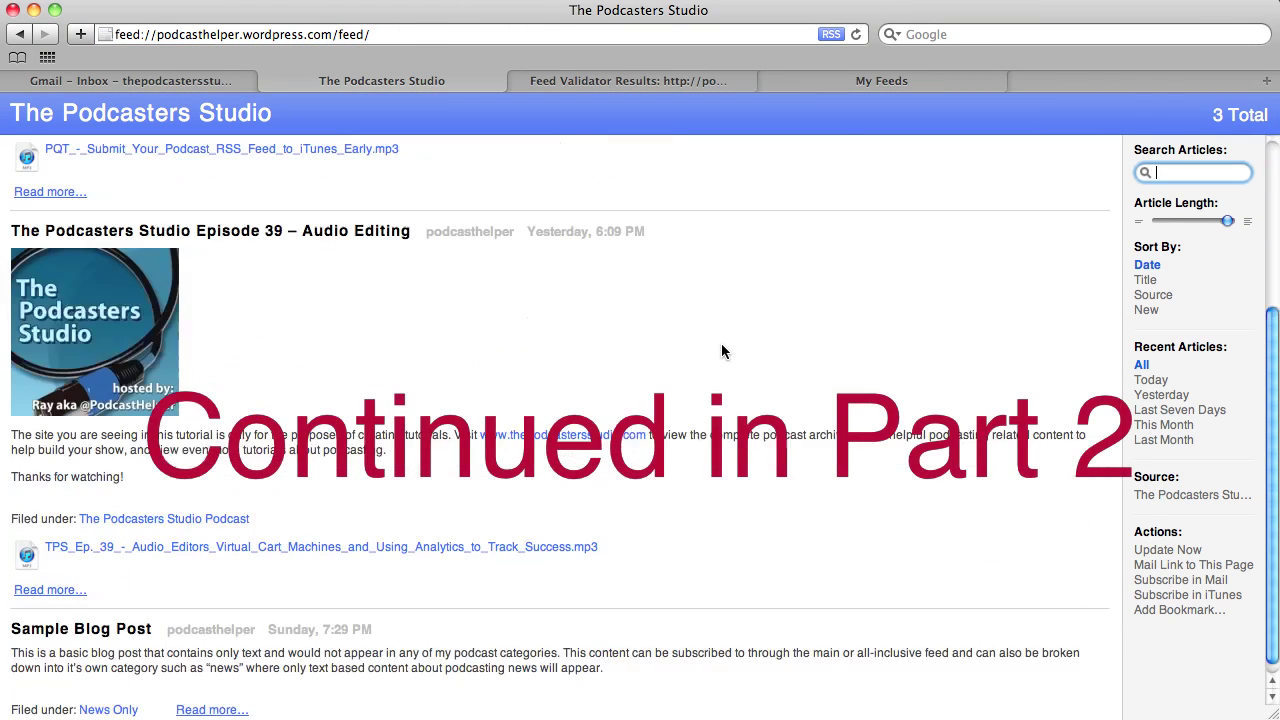
pyautogui.scroll(3, 721, 343)
pyautogui.scroll(2, 721, 345)
pyautogui.scroll(-5, 721, 345)
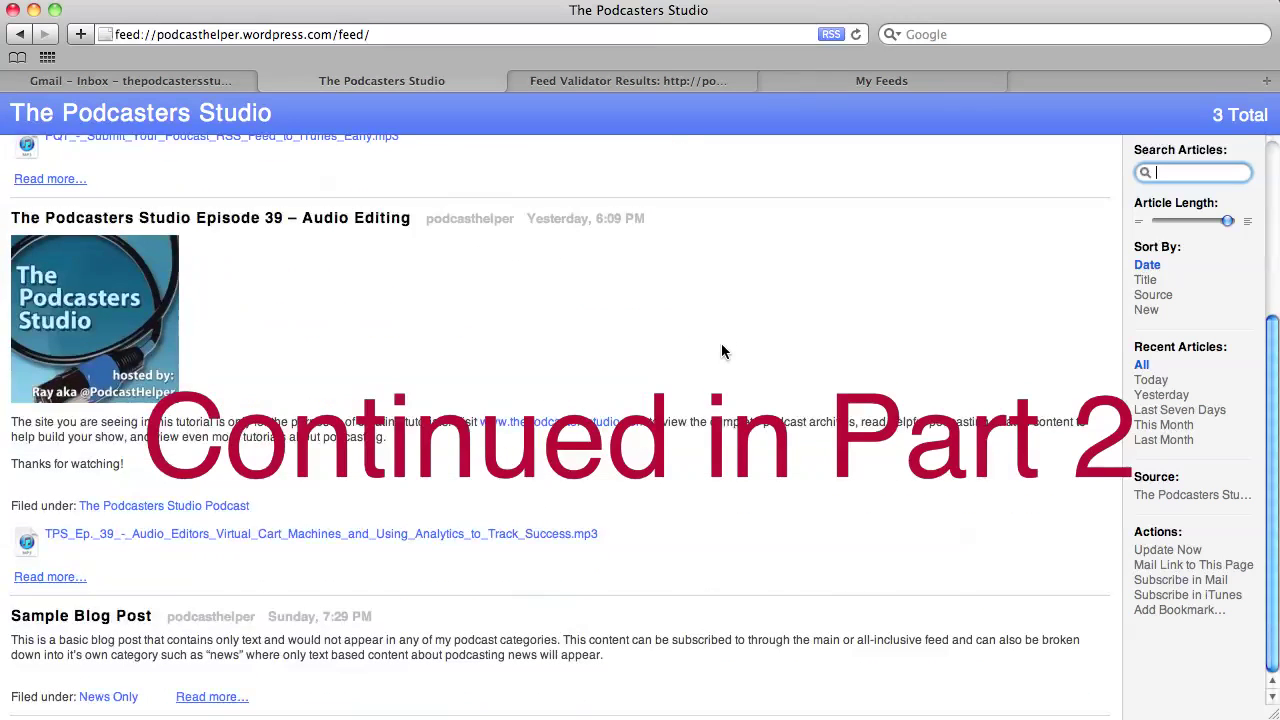